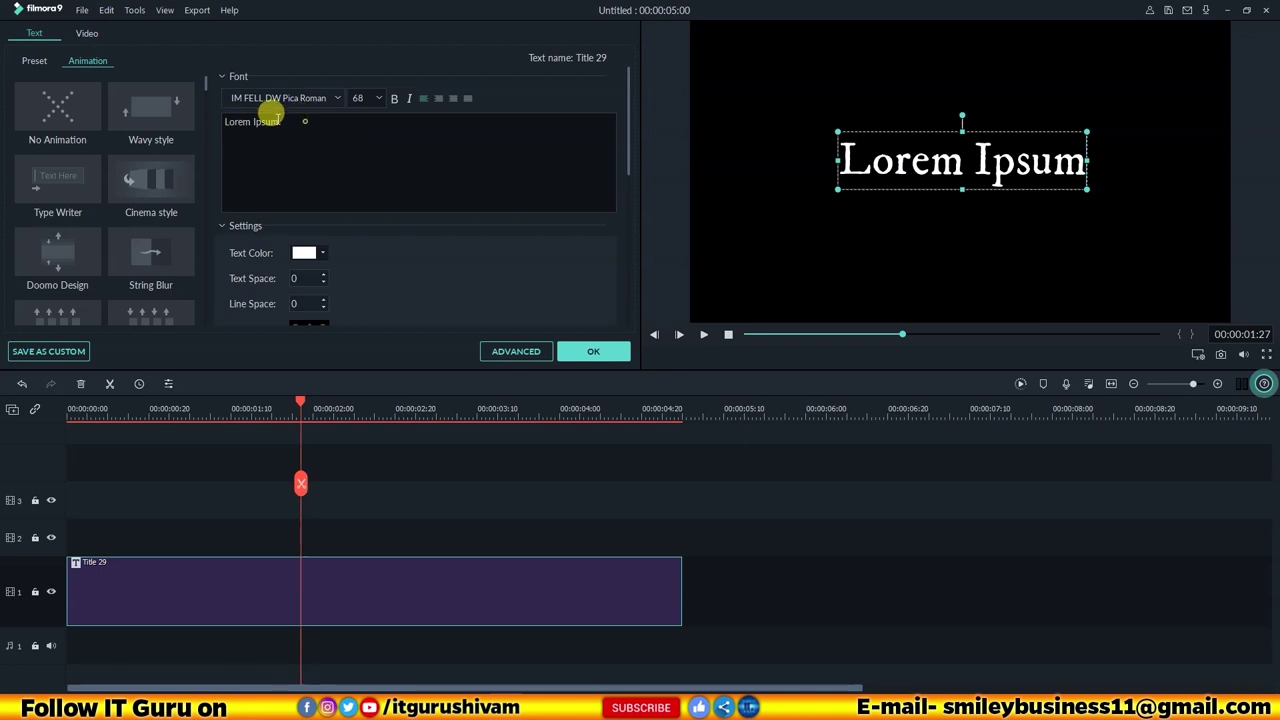
Step: Replace the title's placeholder text with "IT GURU" and set its font to Gentona ExtraBold
{"action": "key", "text": "BackSpace"}
{"action": "type", "text": "IT GURU"}
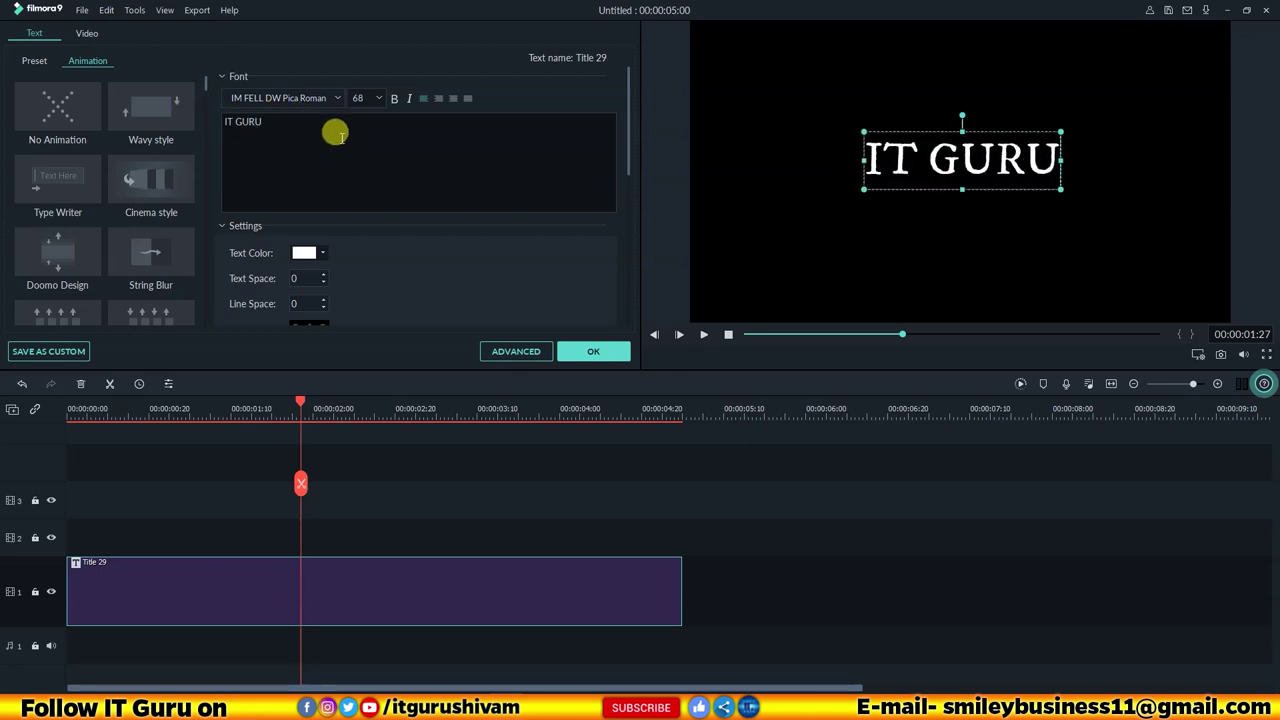
{"action": "left_click", "coordinate": [335, 97]}
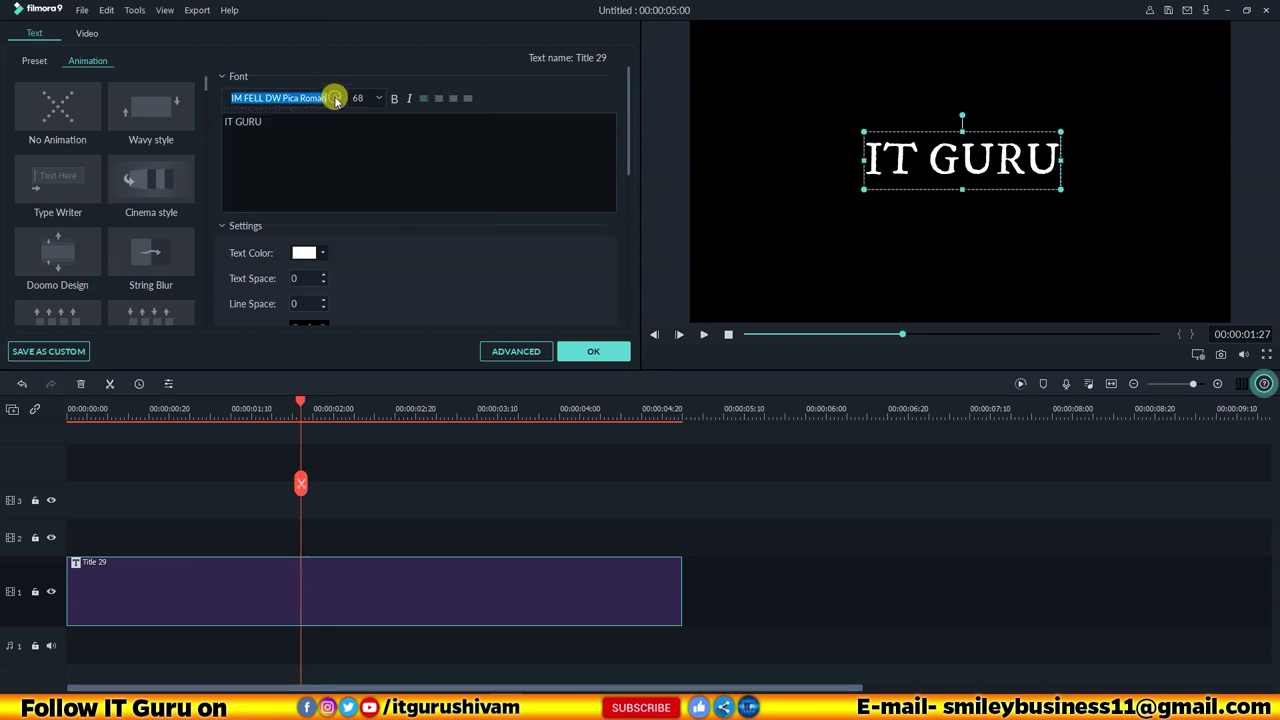
{"action": "scroll", "coordinate": [400, 214], "scroll_direction": "down", "scroll_amount": 6}
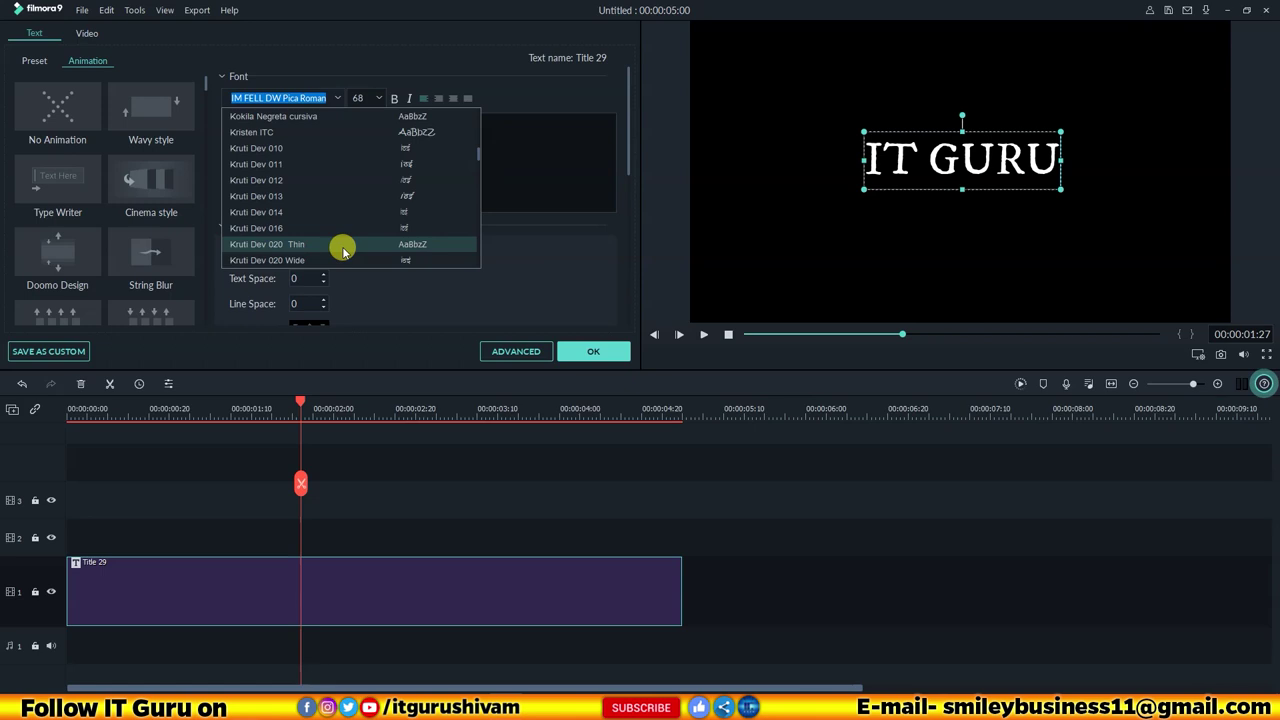
{"action": "scroll", "coordinate": [343, 250], "scroll_direction": "up", "scroll_amount": 10}
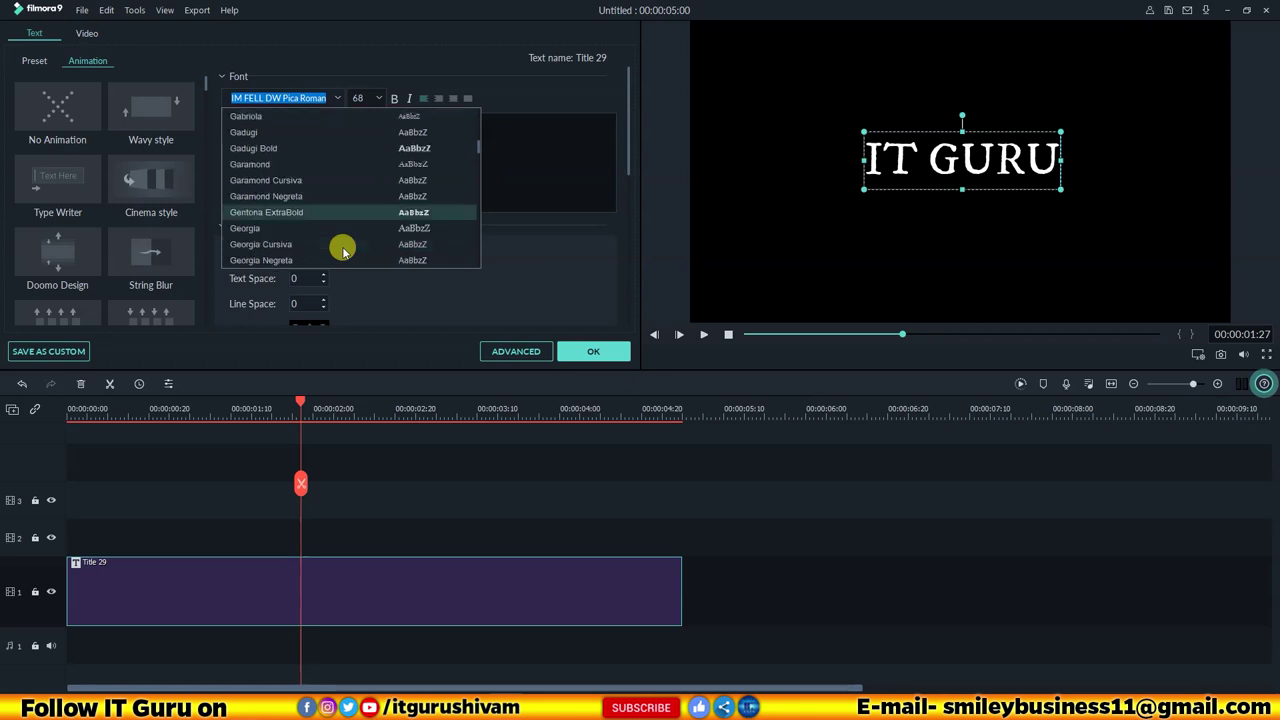
{"action": "left_click", "coordinate": [268, 212]}
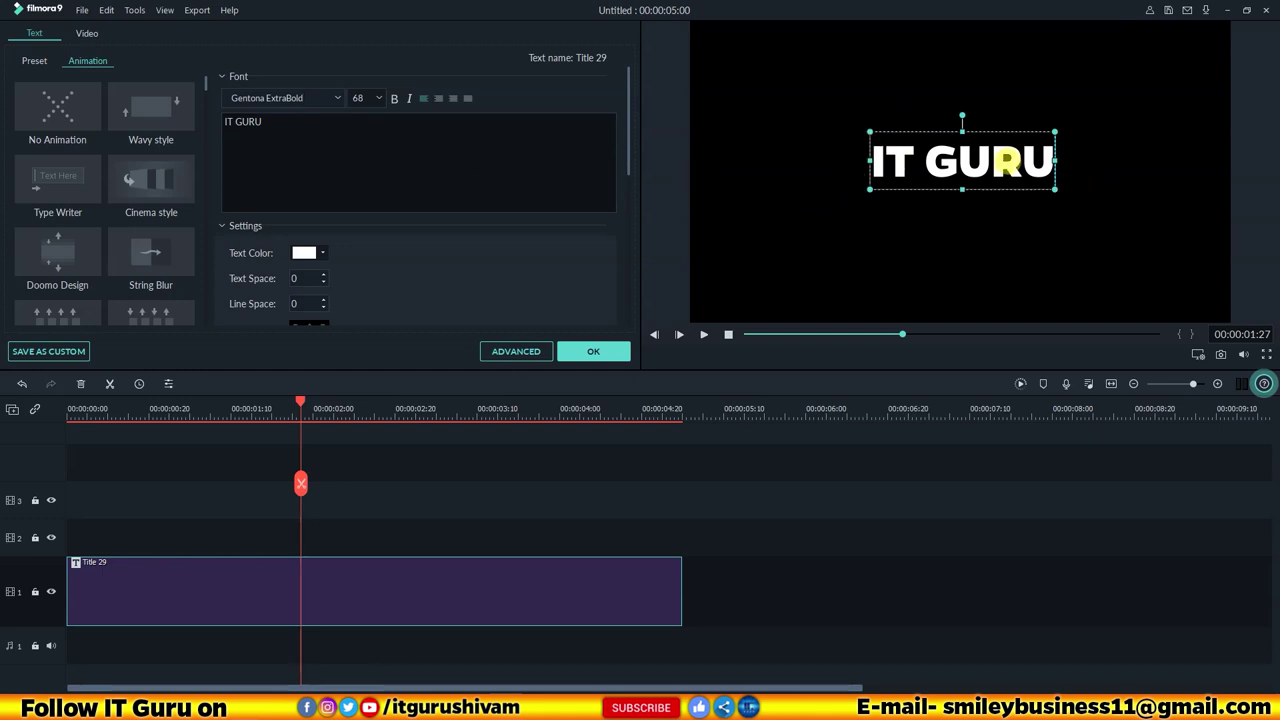
Step: Set the font size of the whole "IT GURU" title text to 150
{"action": "key", "text": "ctrl+a"}
{"action": "left_click", "coordinate": [379, 99]}
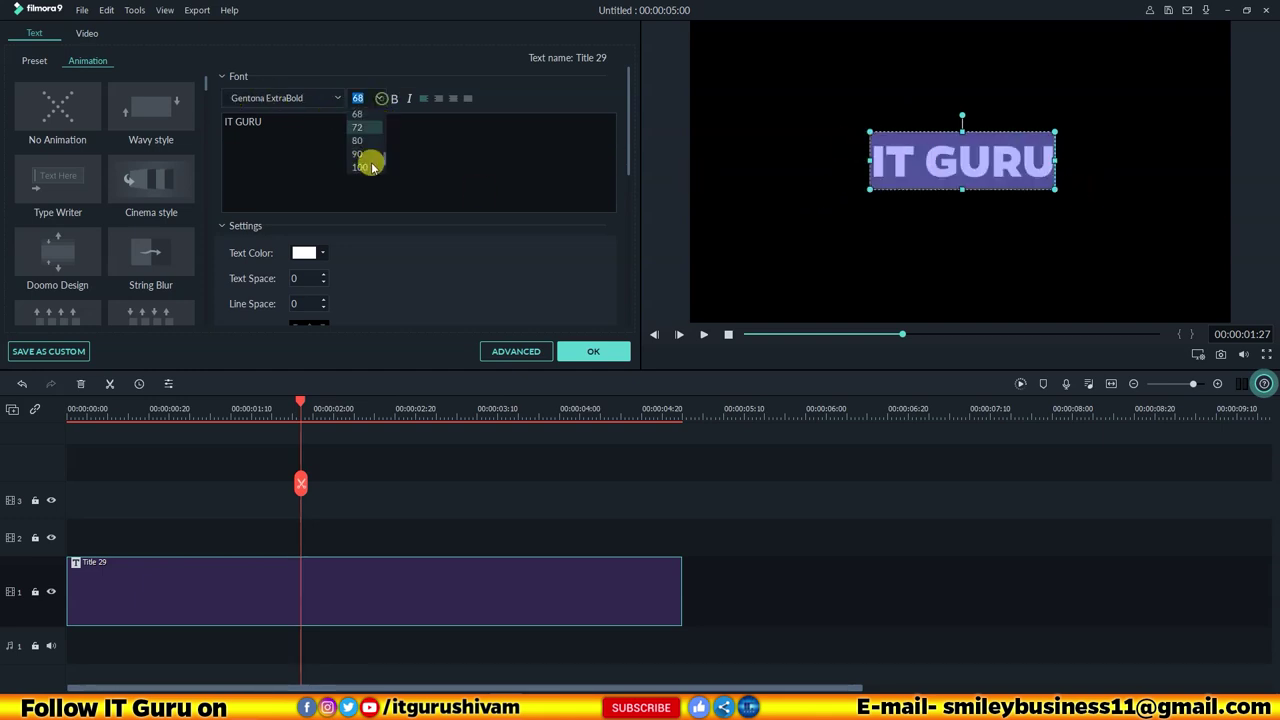
{"action": "left_click", "coordinate": [364, 167]}
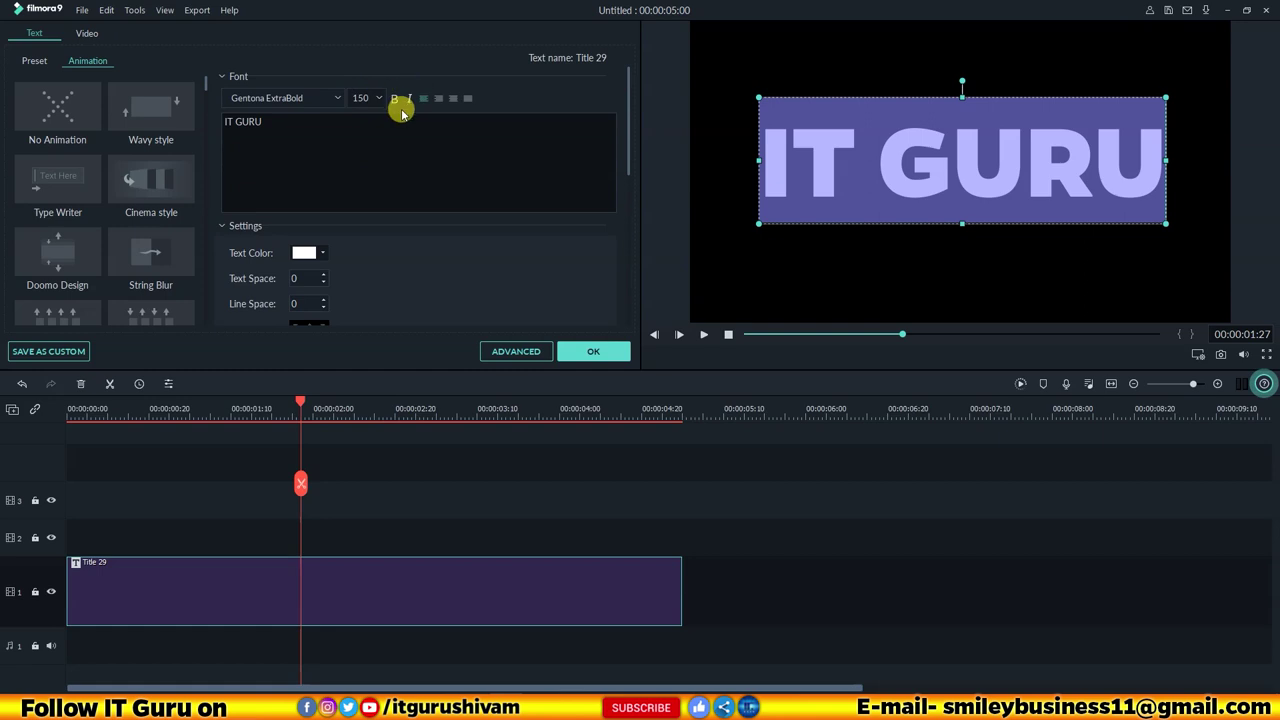
{"action": "left_click", "coordinate": [997, 148]}
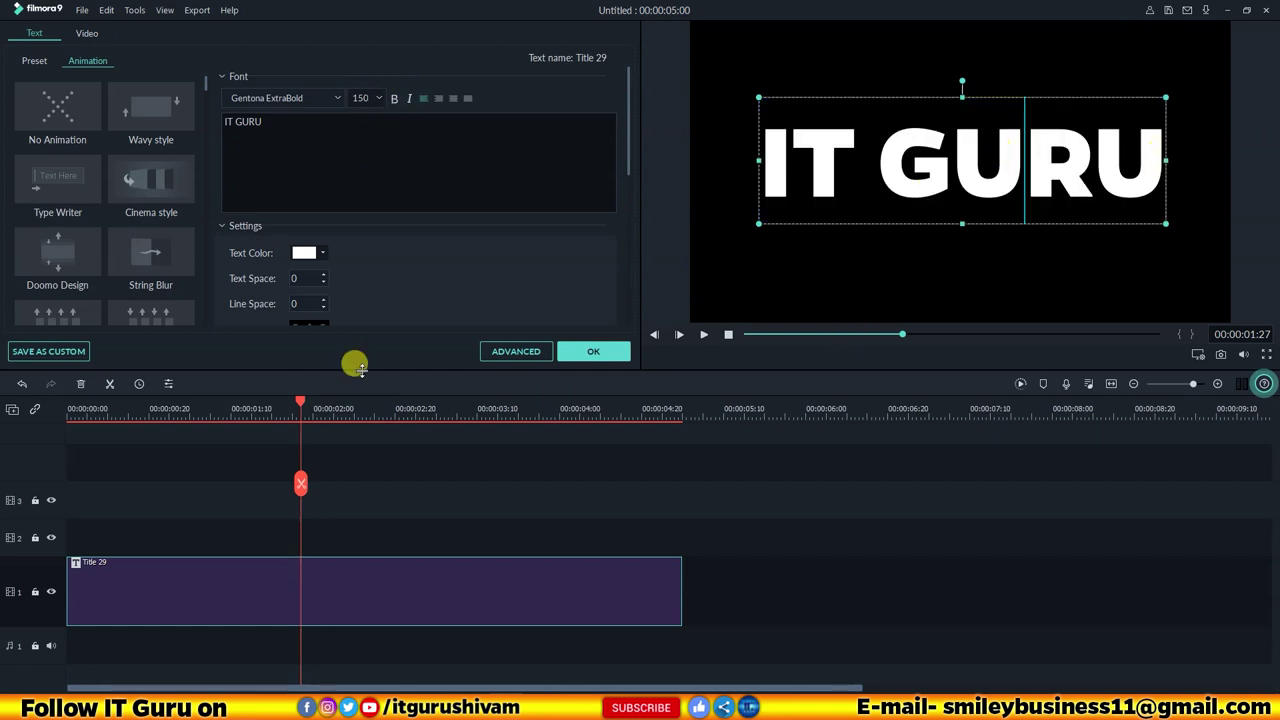
{"action": "left_click", "coordinate": [332, 168]}
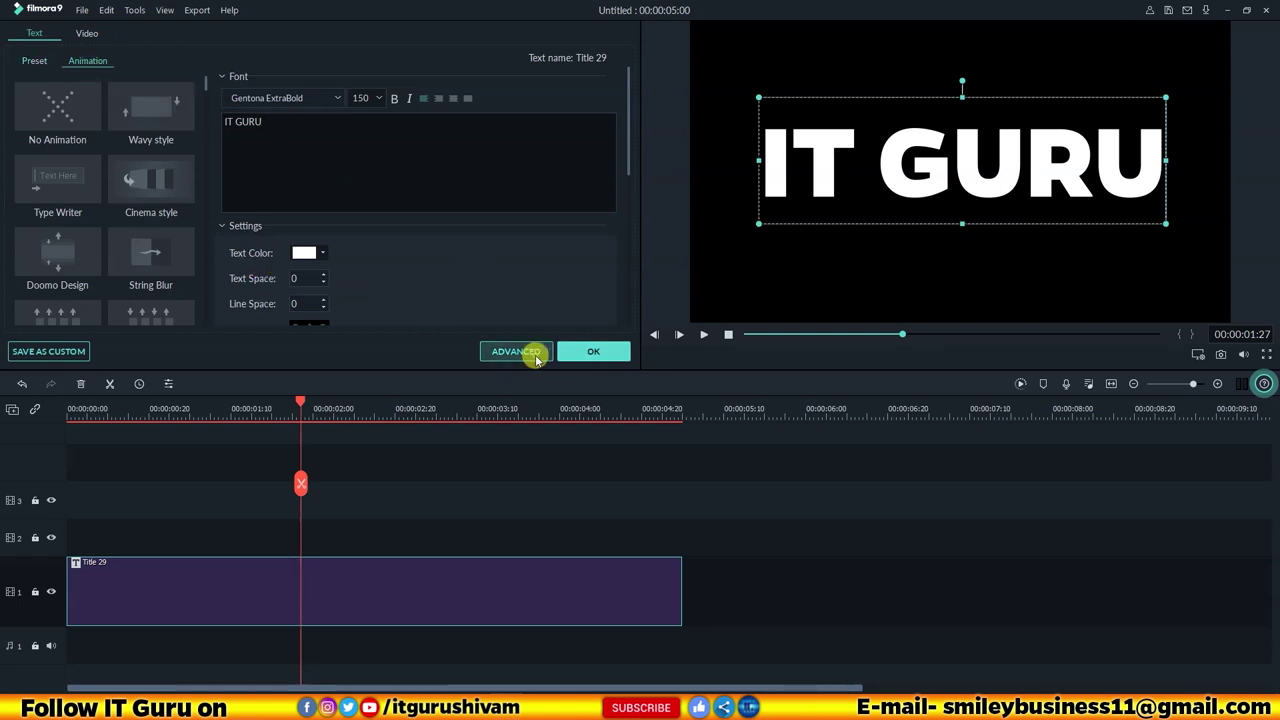
Step: Add a blue text border to the "IT GURU" title in the advanced text editor and apply it
{"action": "left_click", "coordinate": [533, 356]}
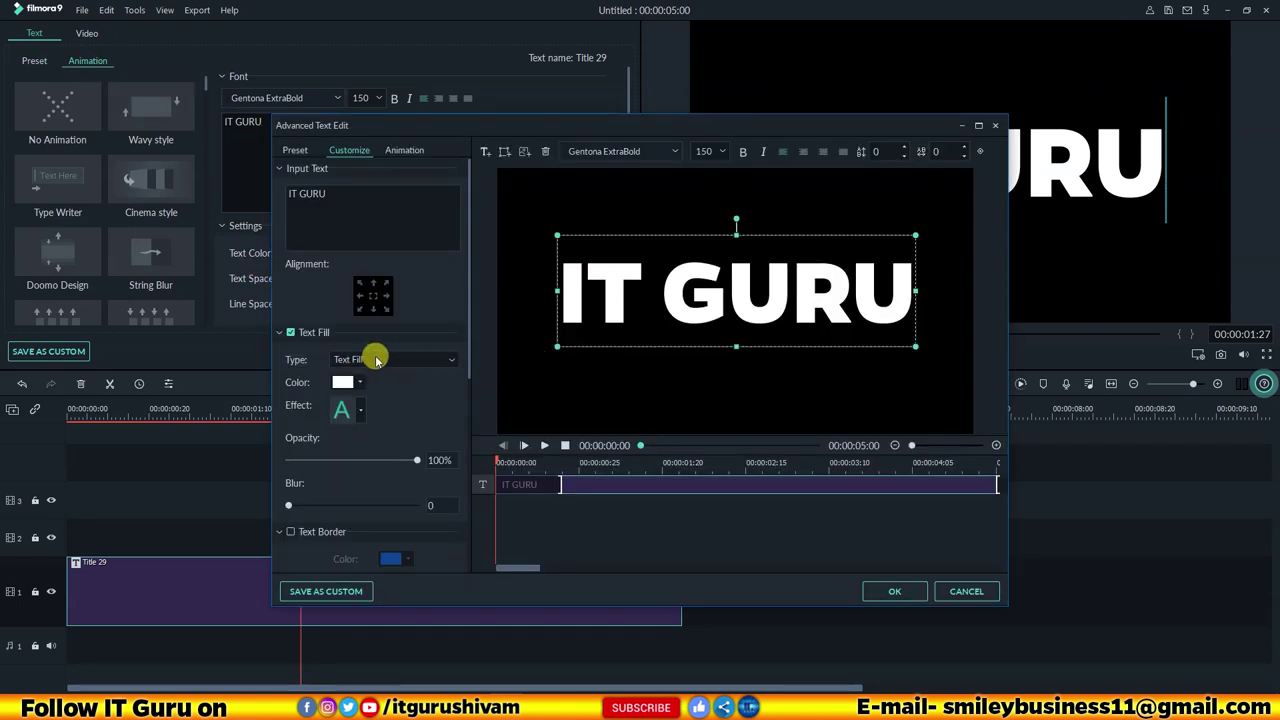
{"action": "scroll", "coordinate": [371, 425], "scroll_direction": "down", "scroll_amount": 2}
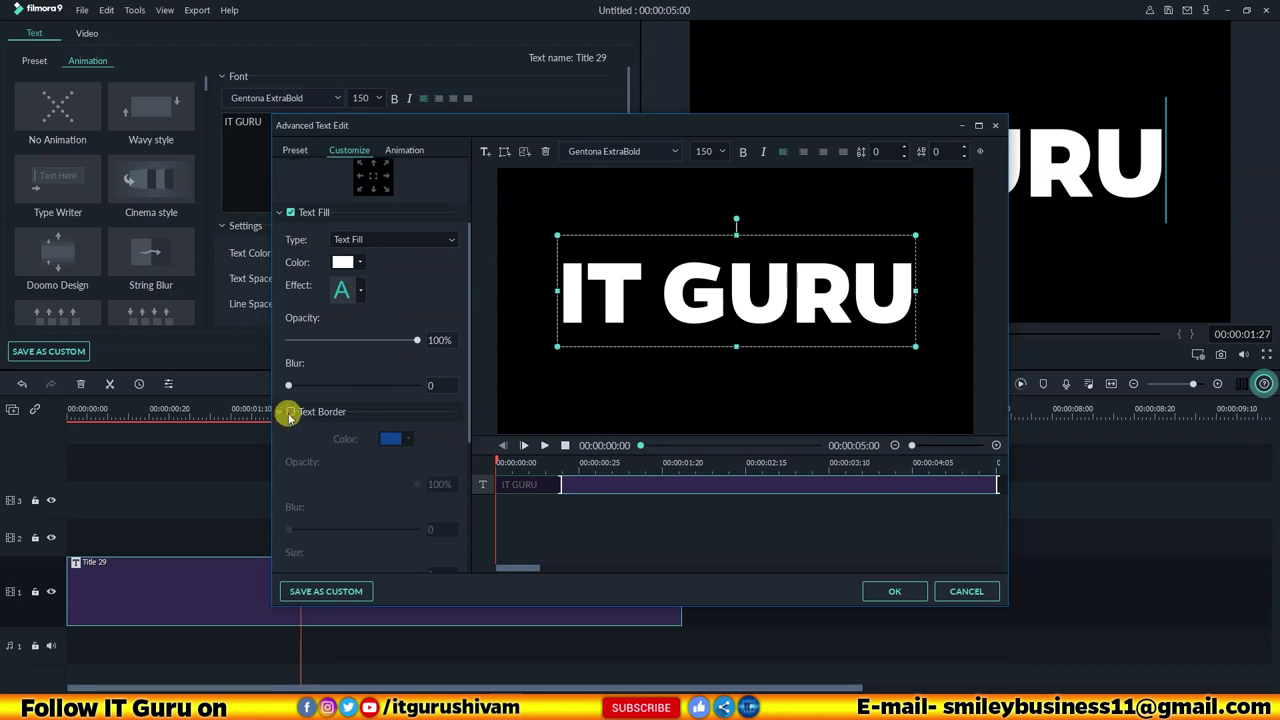
{"action": "left_click", "coordinate": [290, 412]}
{"action": "left_click", "coordinate": [408, 440]}
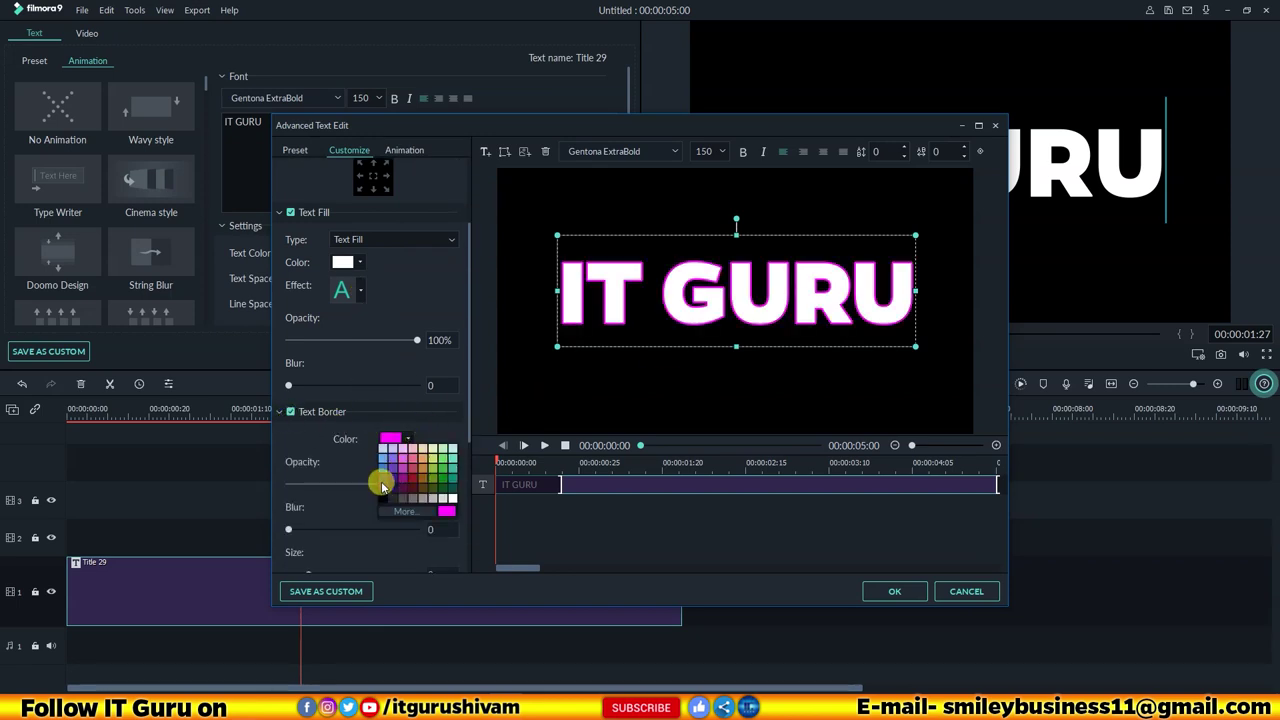
{"action": "left_click", "coordinate": [378, 482]}
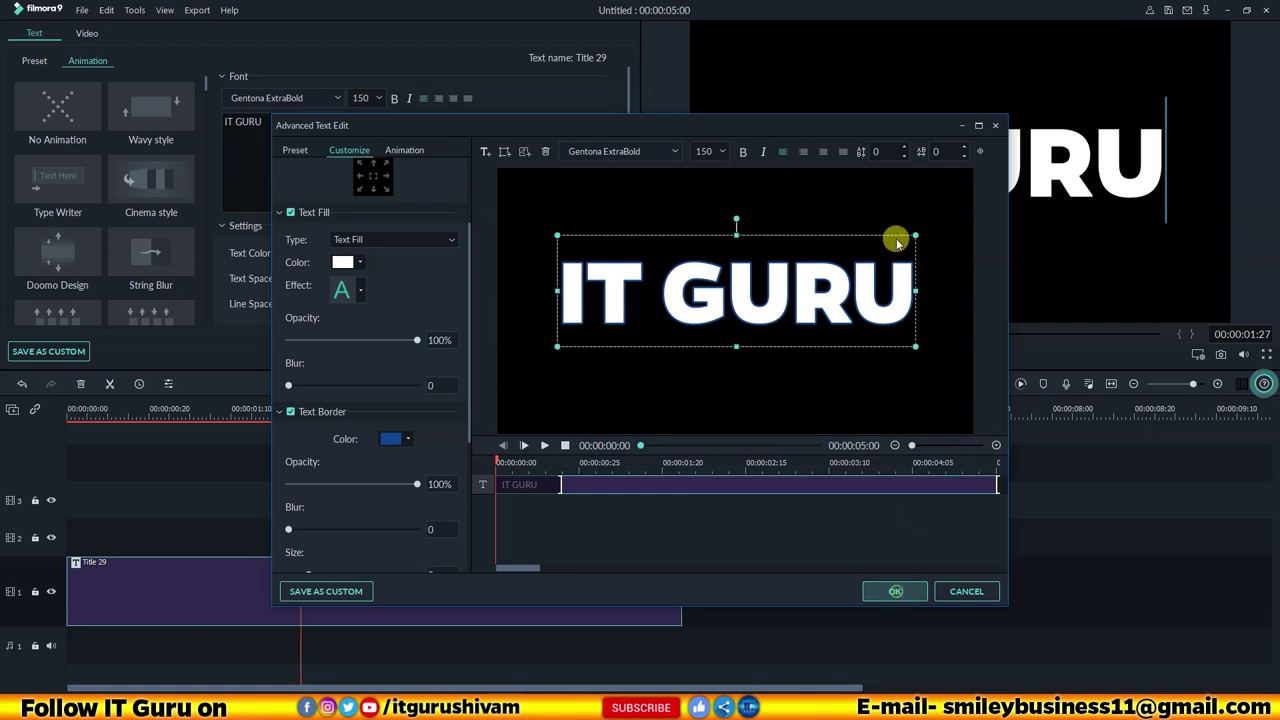
{"action": "left_click", "coordinate": [895, 591]}
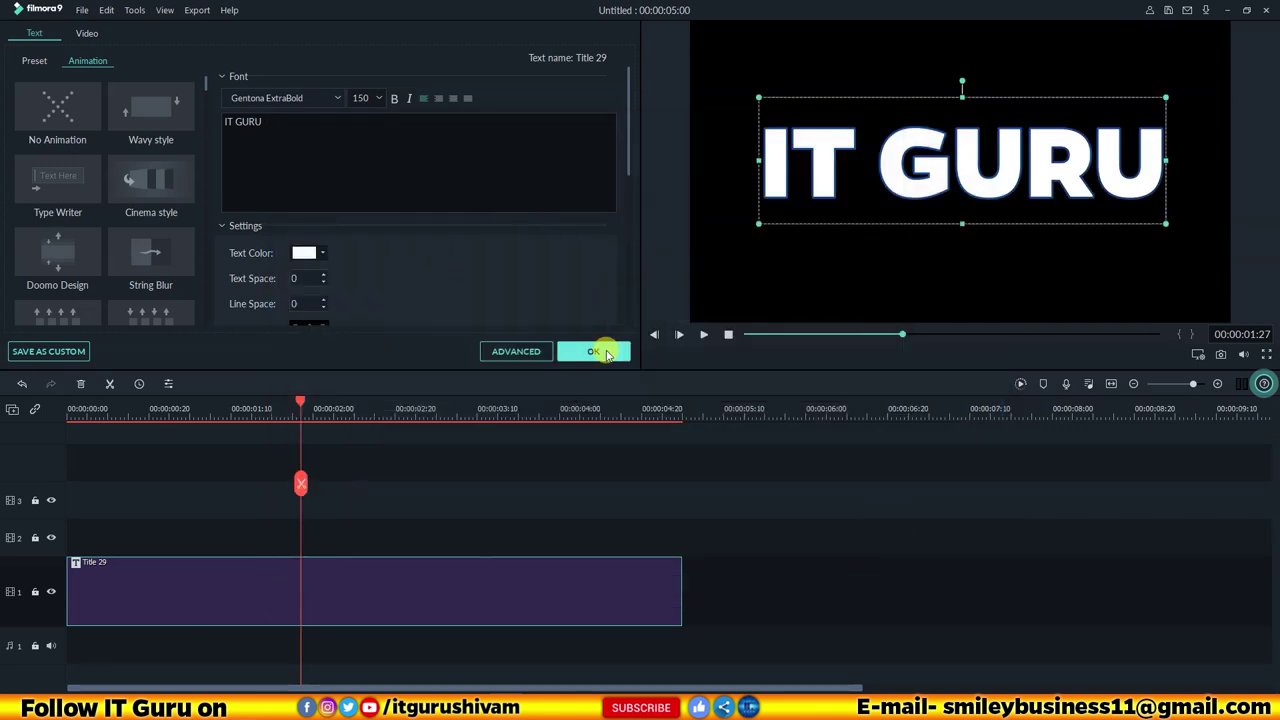
Step: Apply the Zoom in animation to the "IT GURU" title and accept the title edits
{"action": "scroll", "coordinate": [165, 190], "scroll_direction": "down", "scroll_amount": 6}
{"action": "scroll", "coordinate": [165, 192], "scroll_direction": "down", "scroll_amount": 6}
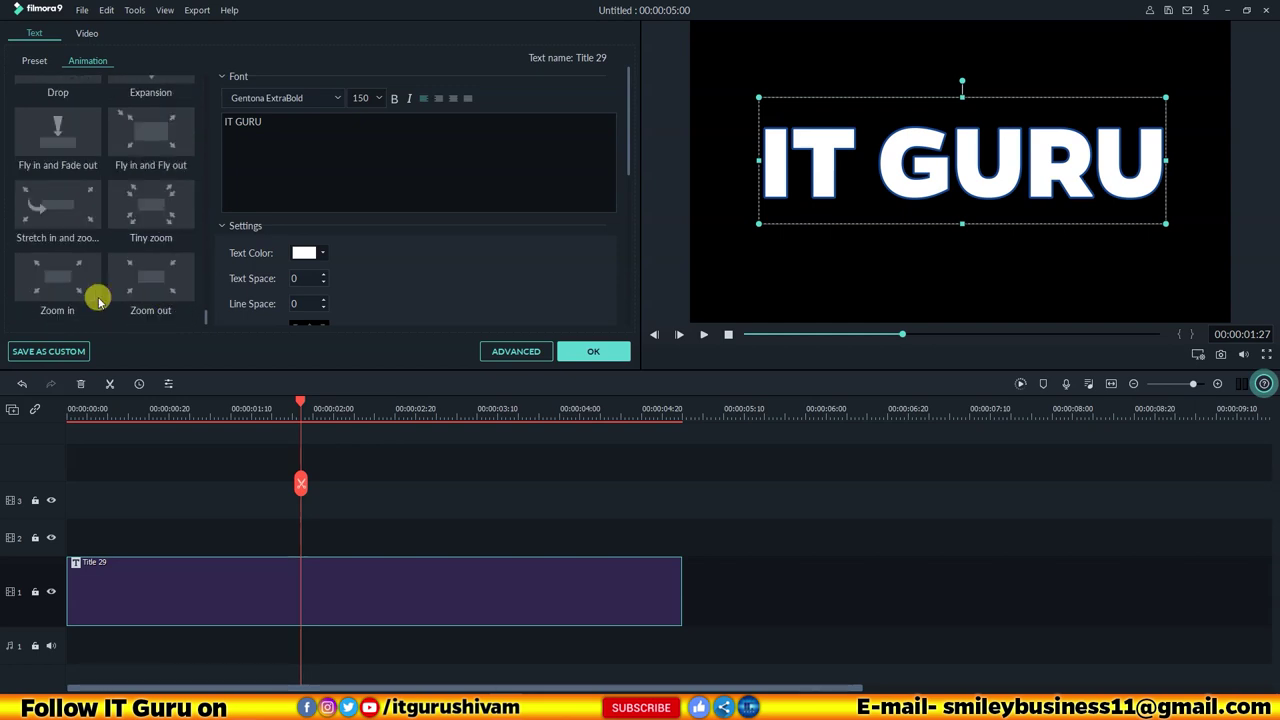
{"action": "mouse_move", "coordinate": [85, 290]}
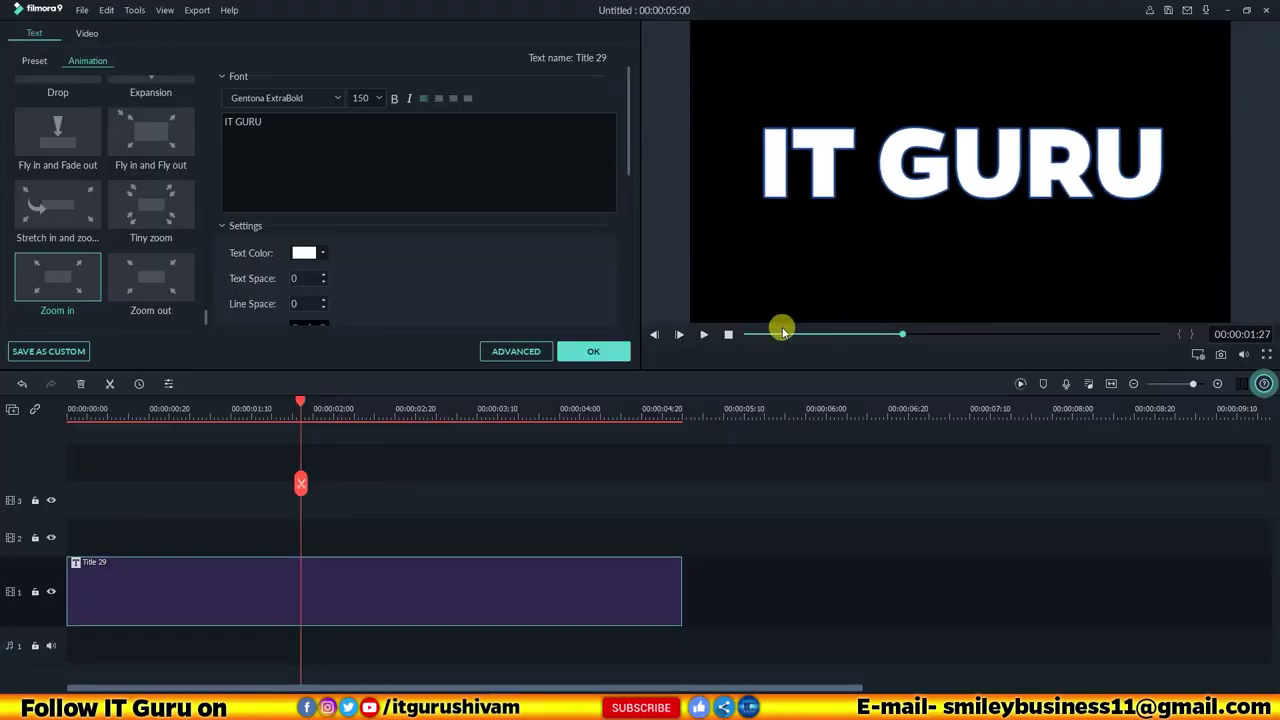
{"action": "left_click", "coordinate": [598, 355]}
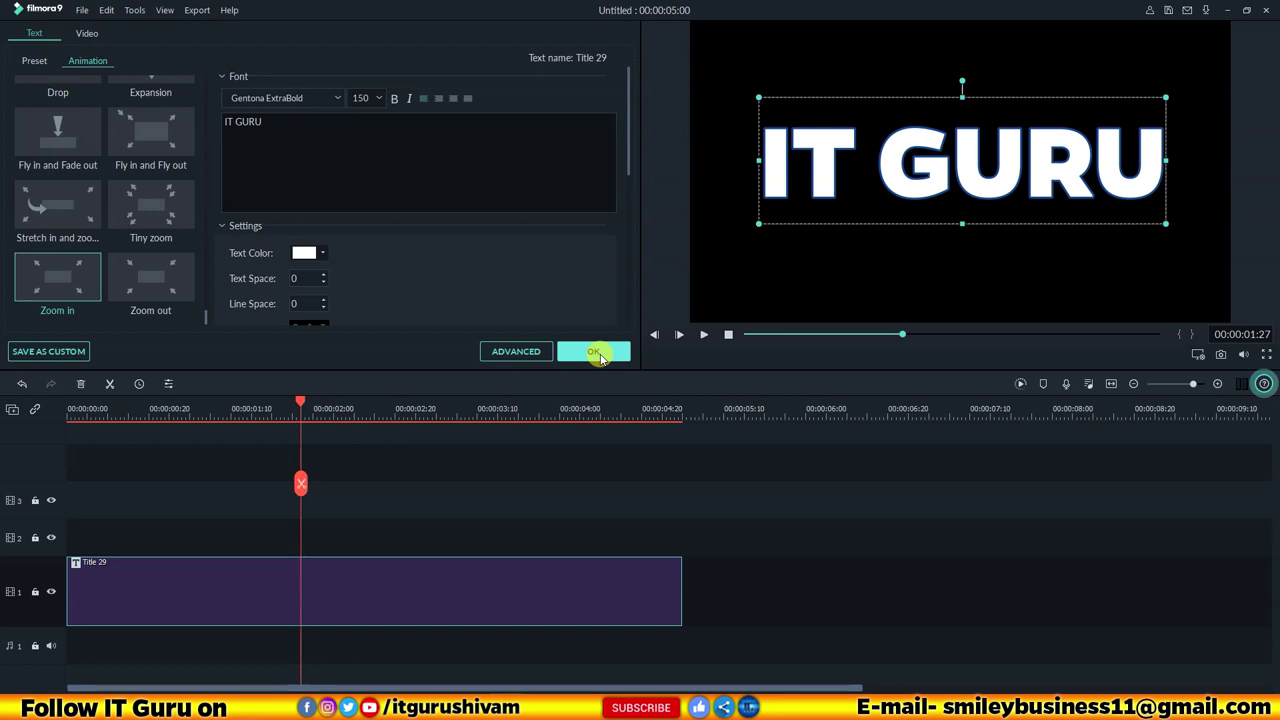
{"action": "left_click", "coordinate": [598, 355]}
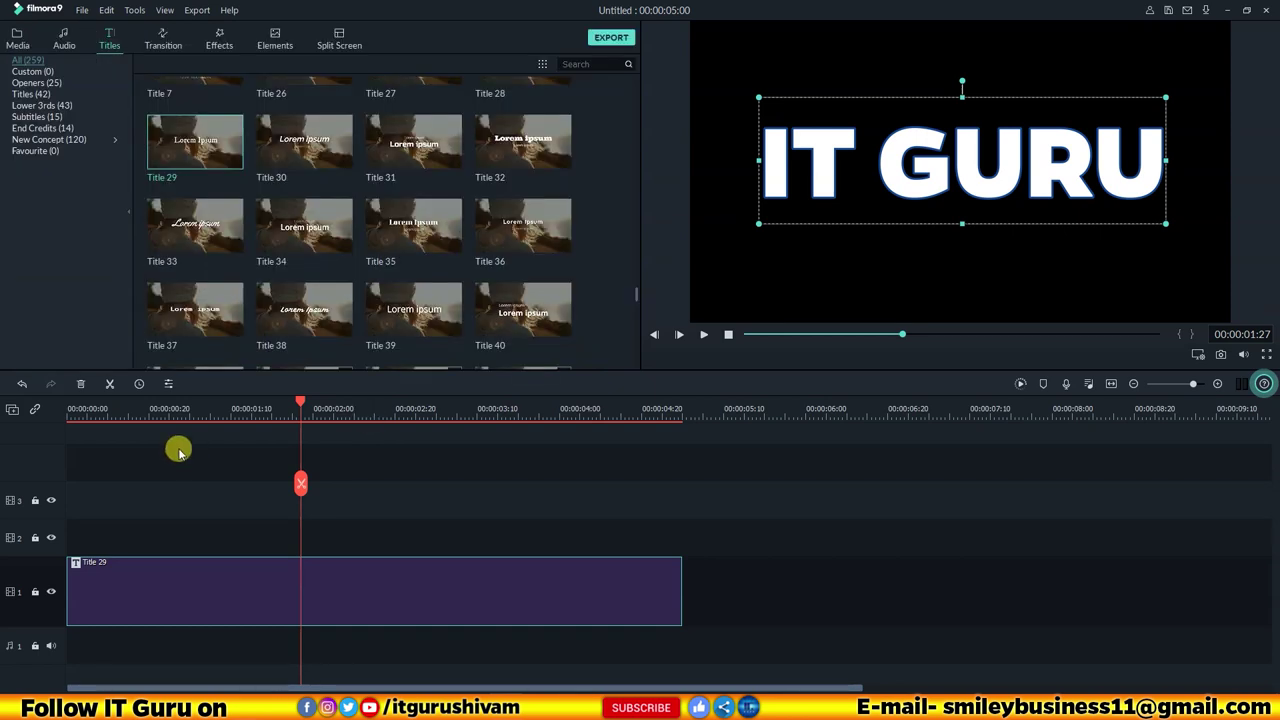
Step: Play the title animation from the start of the timeline and extend the title clip to about 00:00:05:14
{"action": "scroll", "coordinate": [150, 404], "scroll_direction": "up", "scroll_amount": 1}
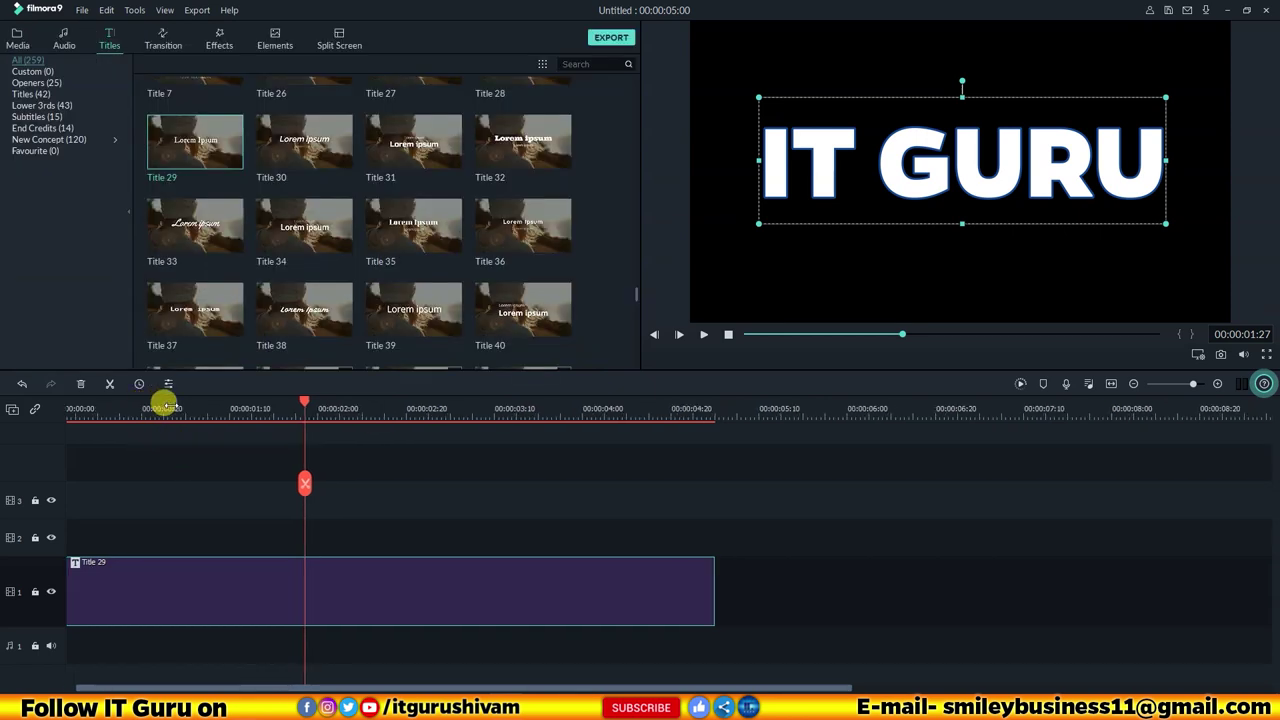
{"action": "left_click_drag", "start_coordinate": [305, 401], "coordinate": [14, 400]}
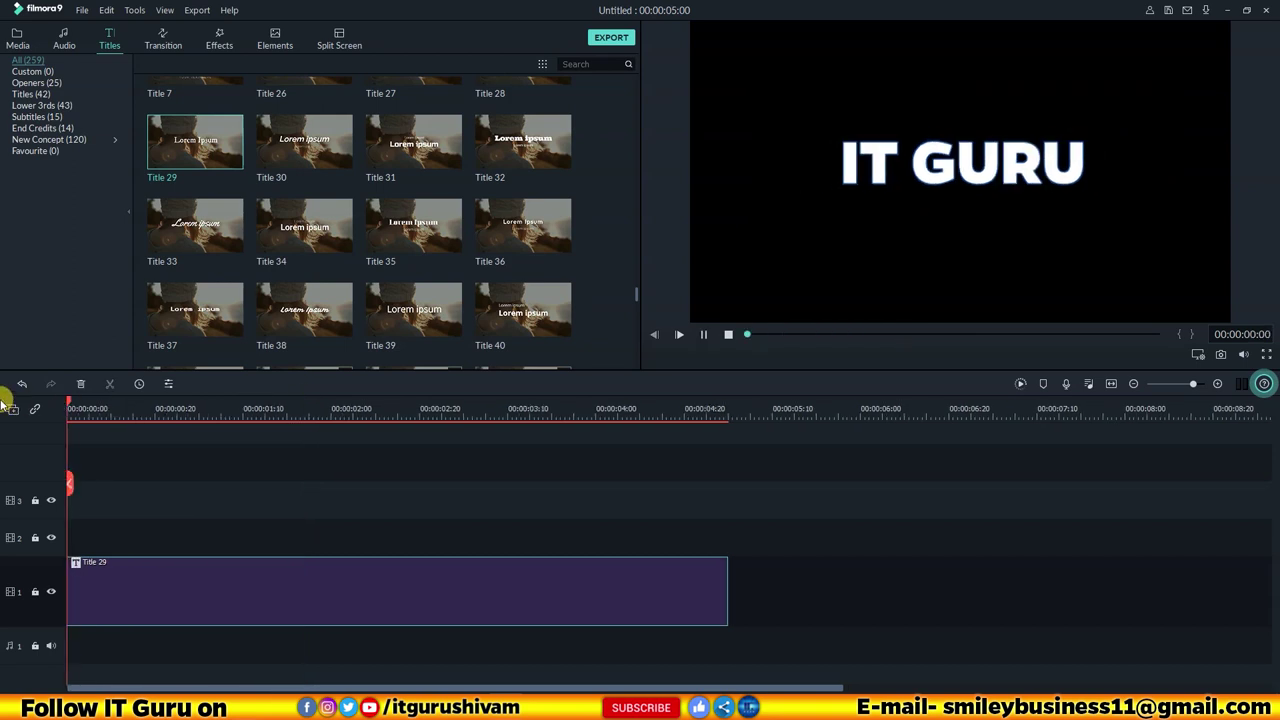
{"action": "key", "text": "space"}
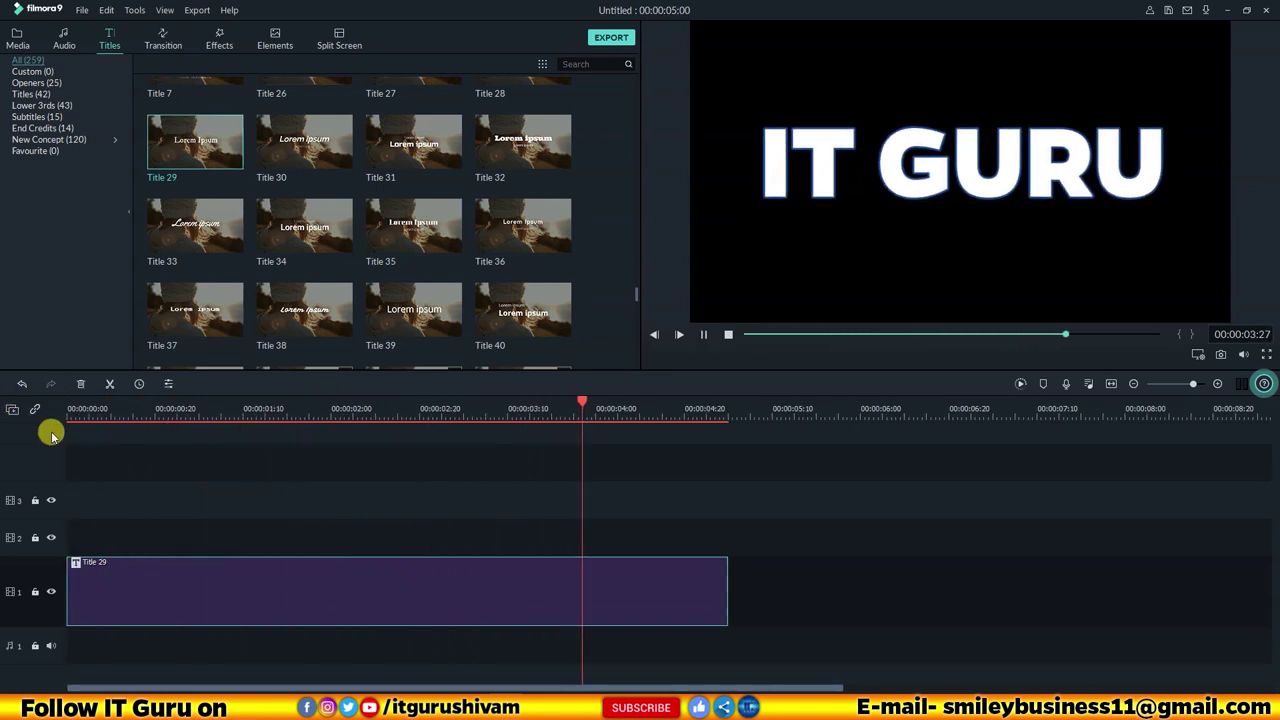
{"action": "left_click", "coordinate": [158, 444]}
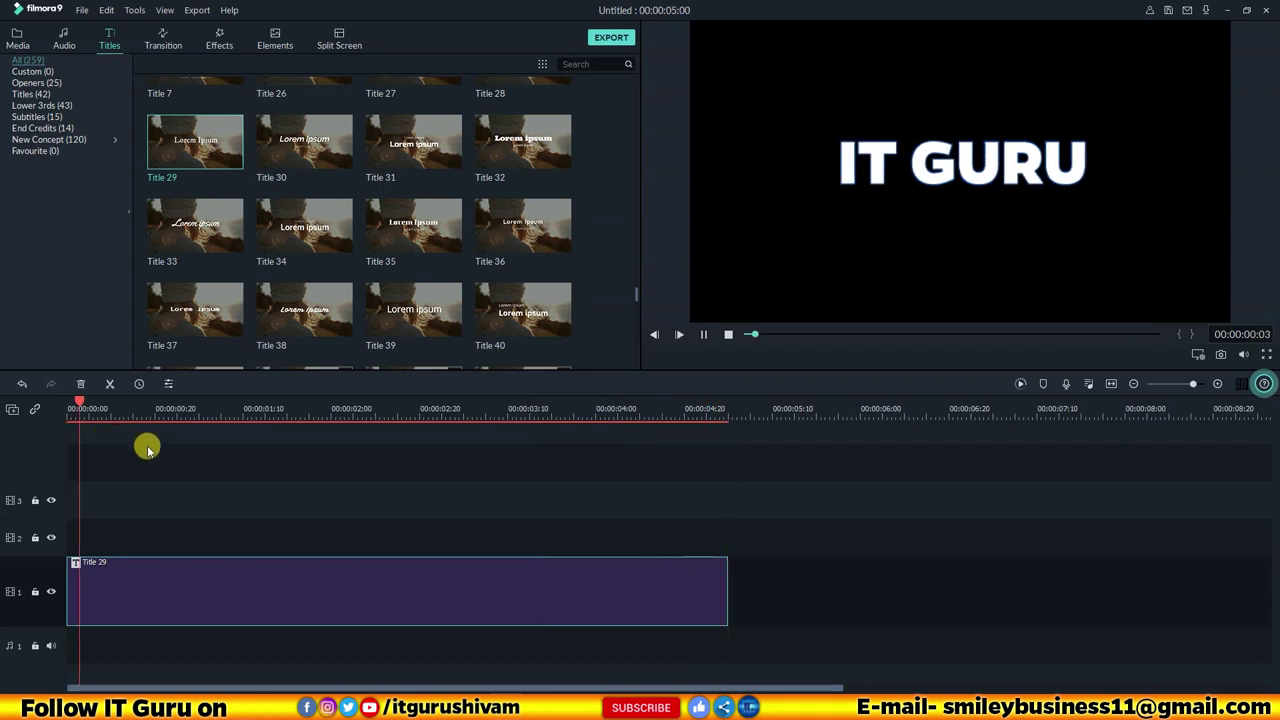
{"action": "left_click_drag", "start_coordinate": [722, 580], "coordinate": [782, 548]}
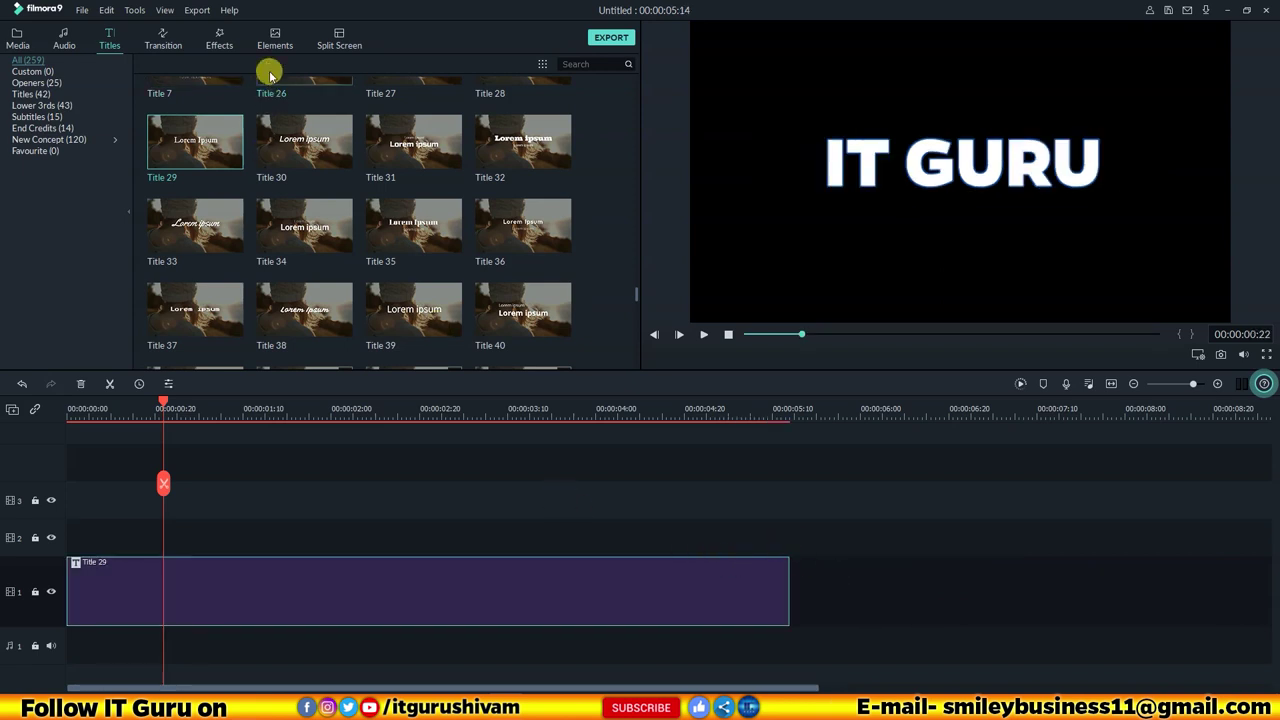
Step: Export the project as an MP4 named "Title for intro" with Best quality and a 10000 kbps video bit rate
{"action": "left_click", "coordinate": [205, 26]}
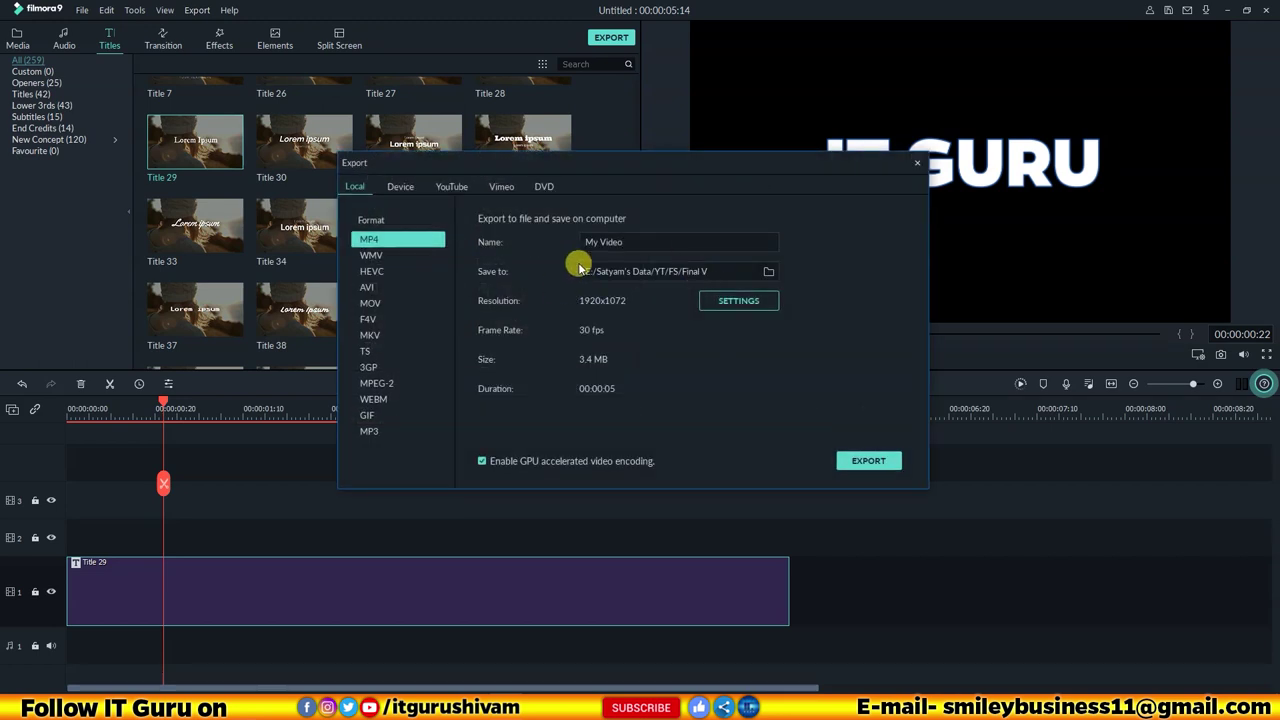
{"action": "double_click", "coordinate": [606, 244]}
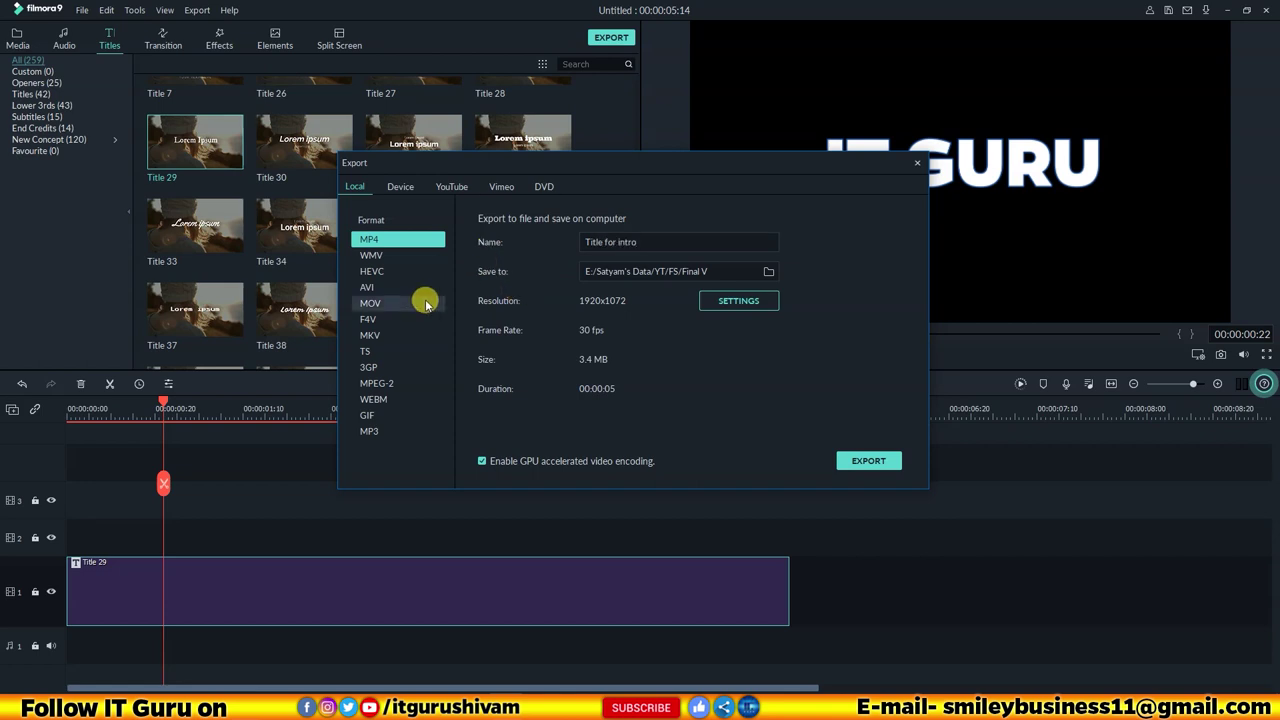
{"action": "left_click", "coordinate": [705, 300]}
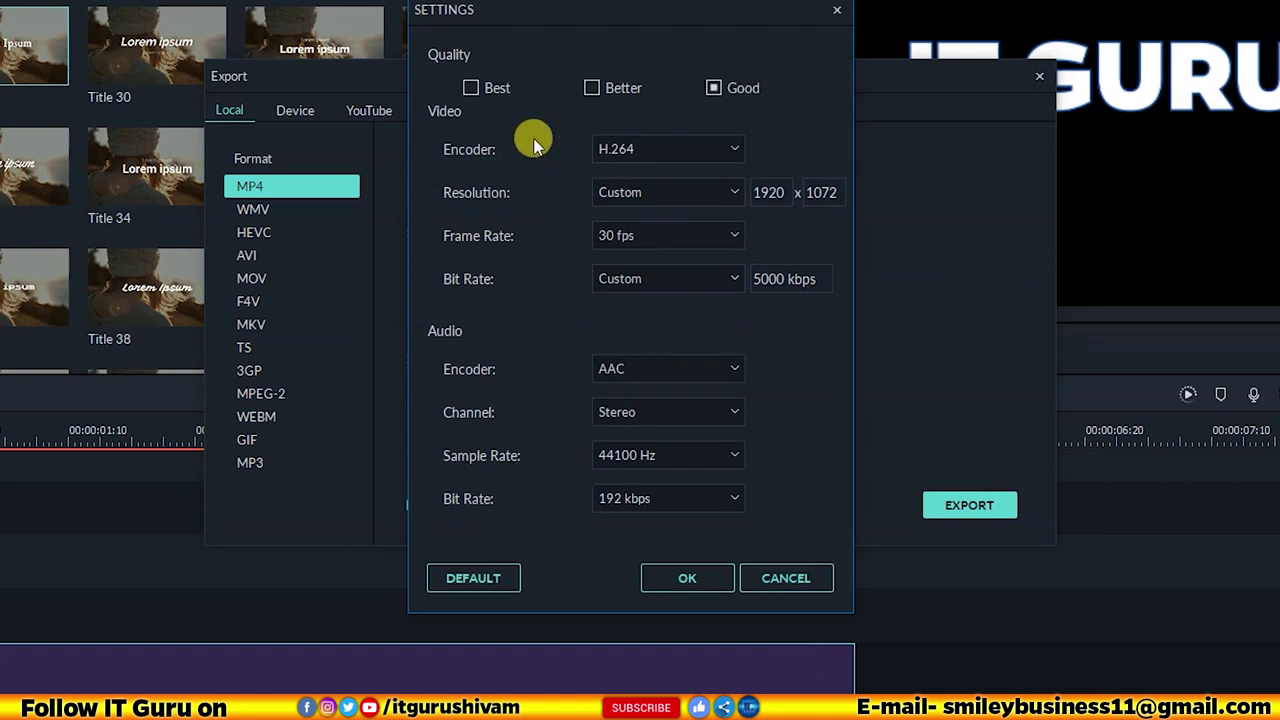
{"action": "left_click", "coordinate": [471, 88]}
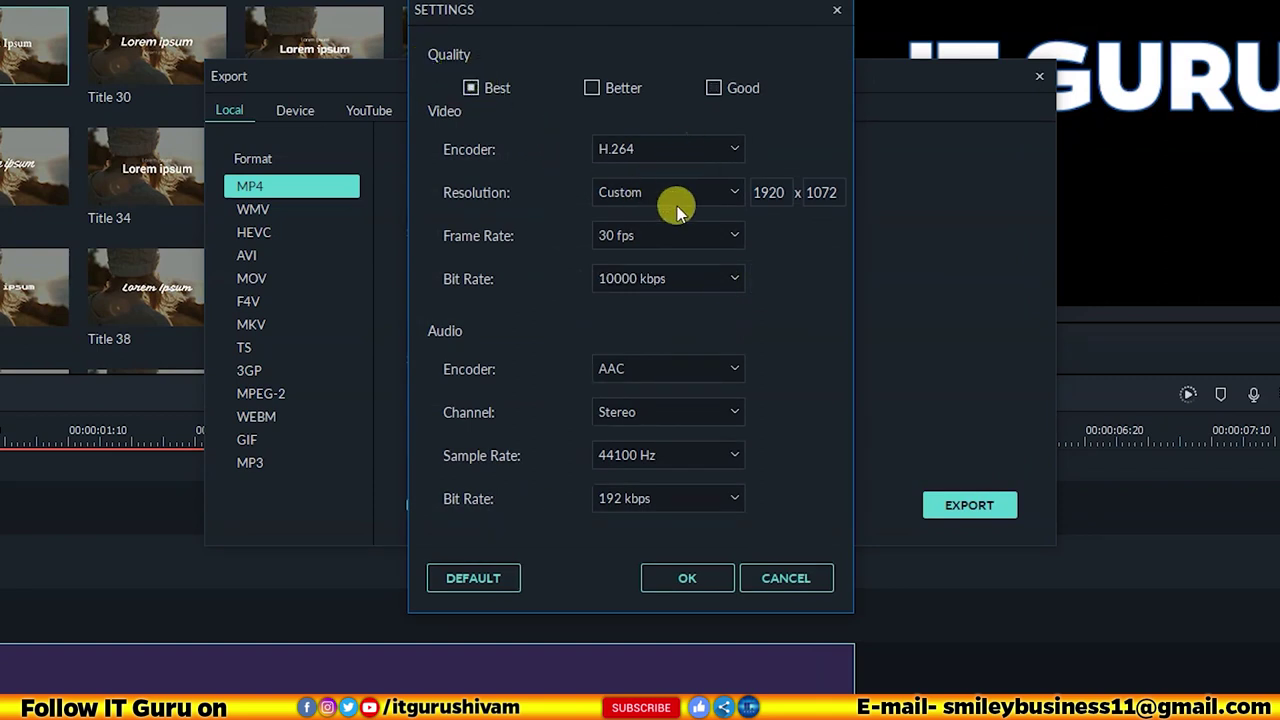
{"action": "left_click", "coordinate": [657, 281]}
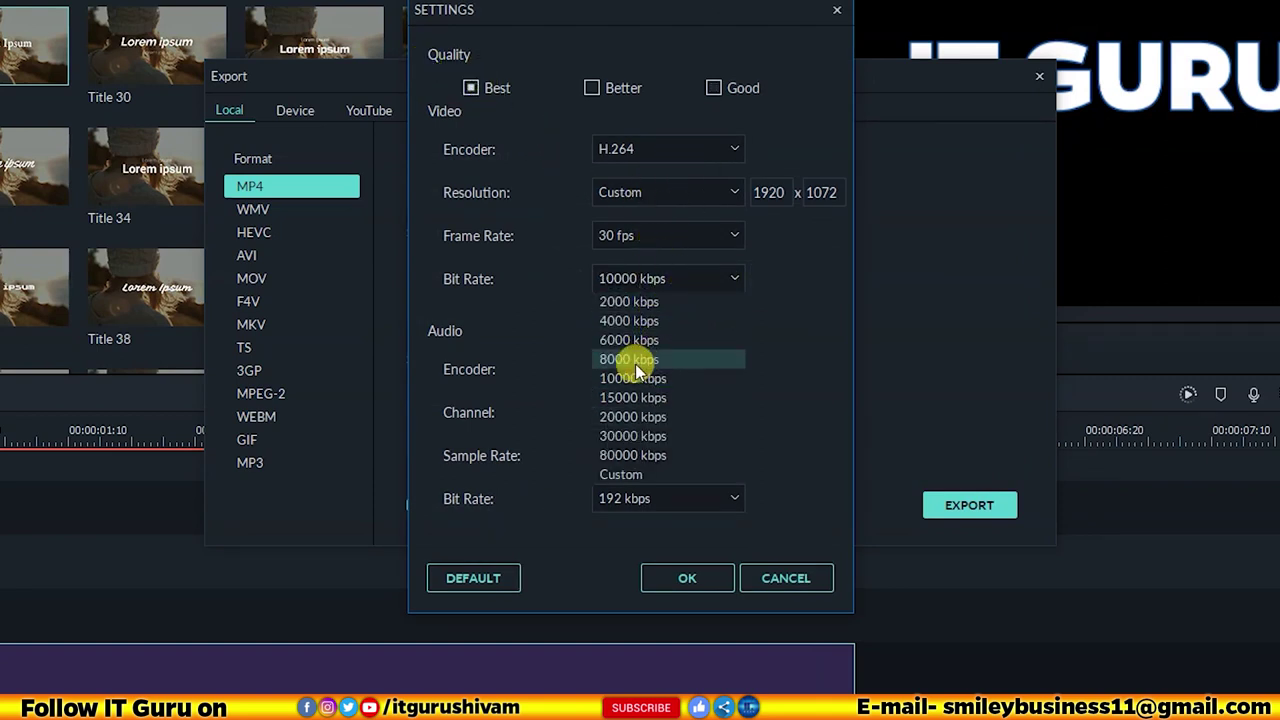
{"action": "left_click", "coordinate": [641, 378]}
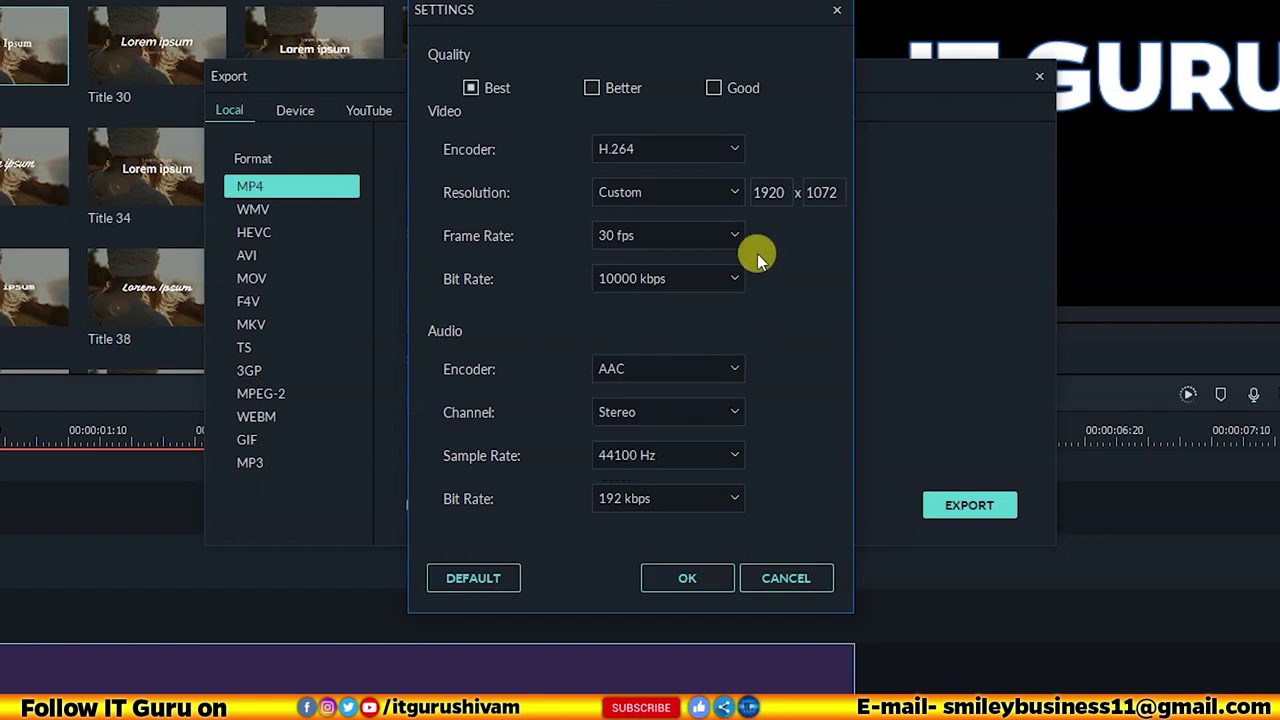
{"action": "left_click", "coordinate": [687, 578]}
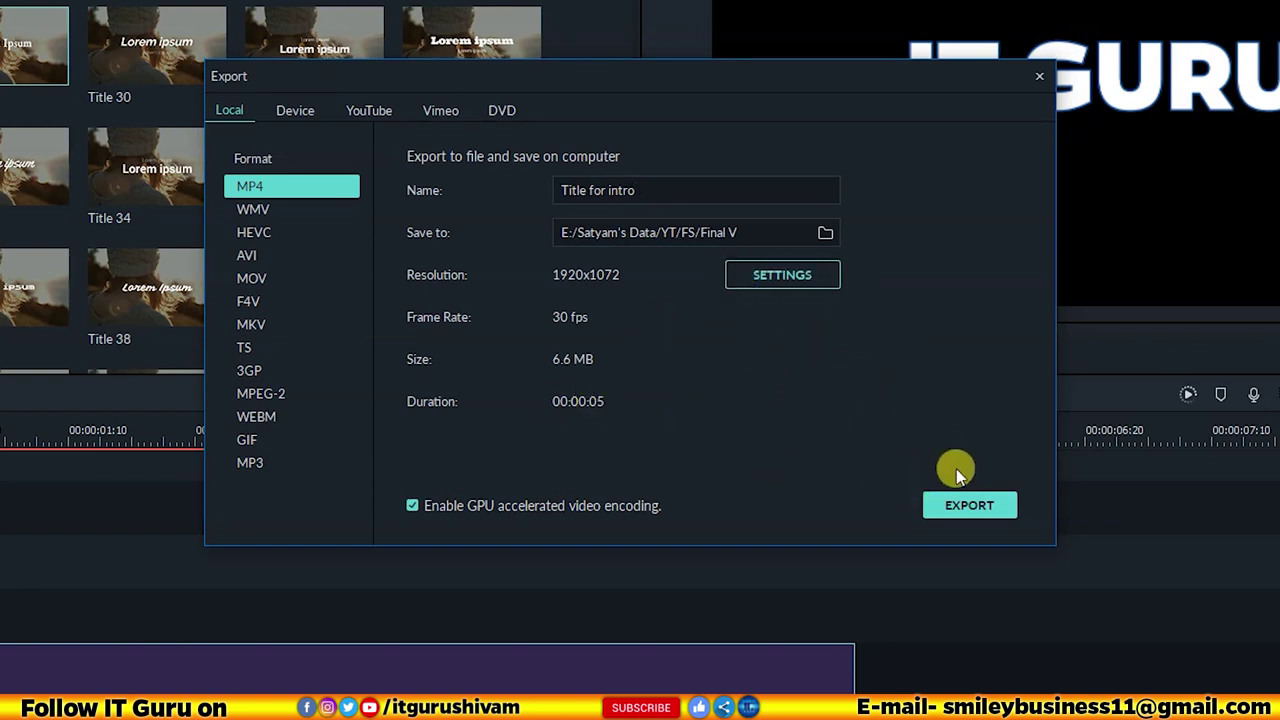
{"action": "left_click", "coordinate": [960, 506]}
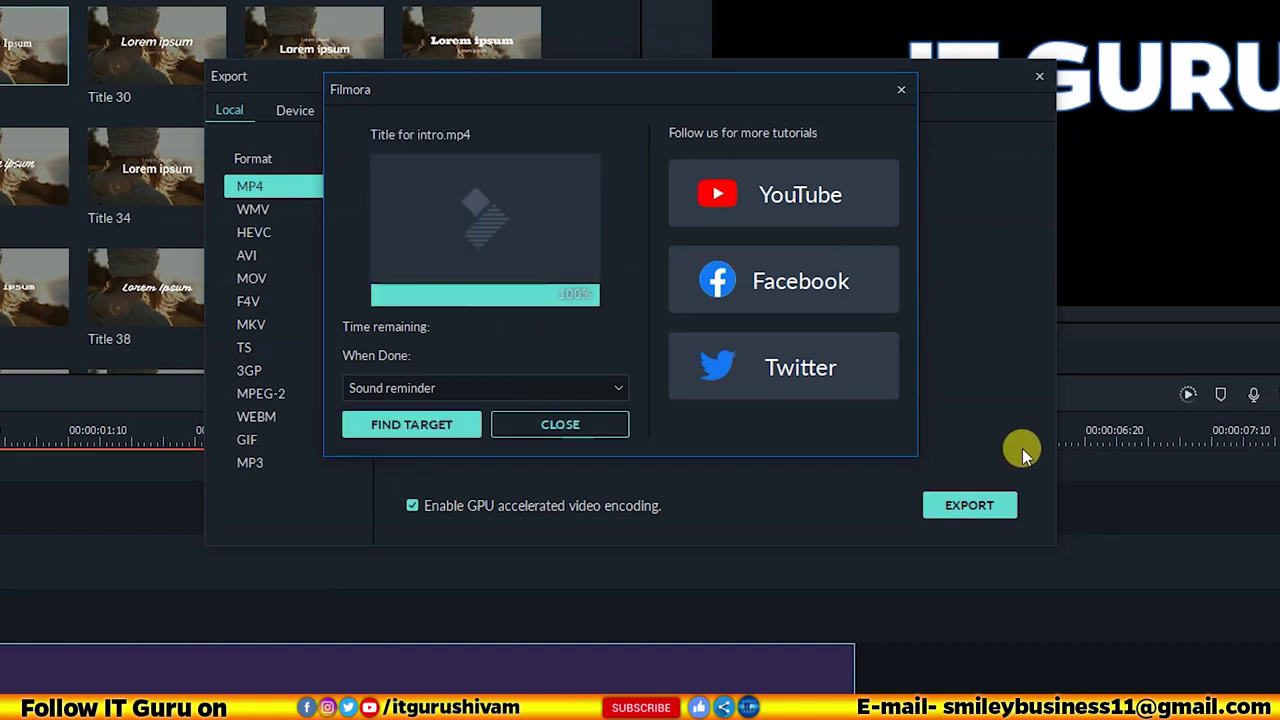
Step: Play the exported "Title for intro" video from its destination folder and close the player and the export window
{"action": "left_click", "coordinate": [428, 427]}
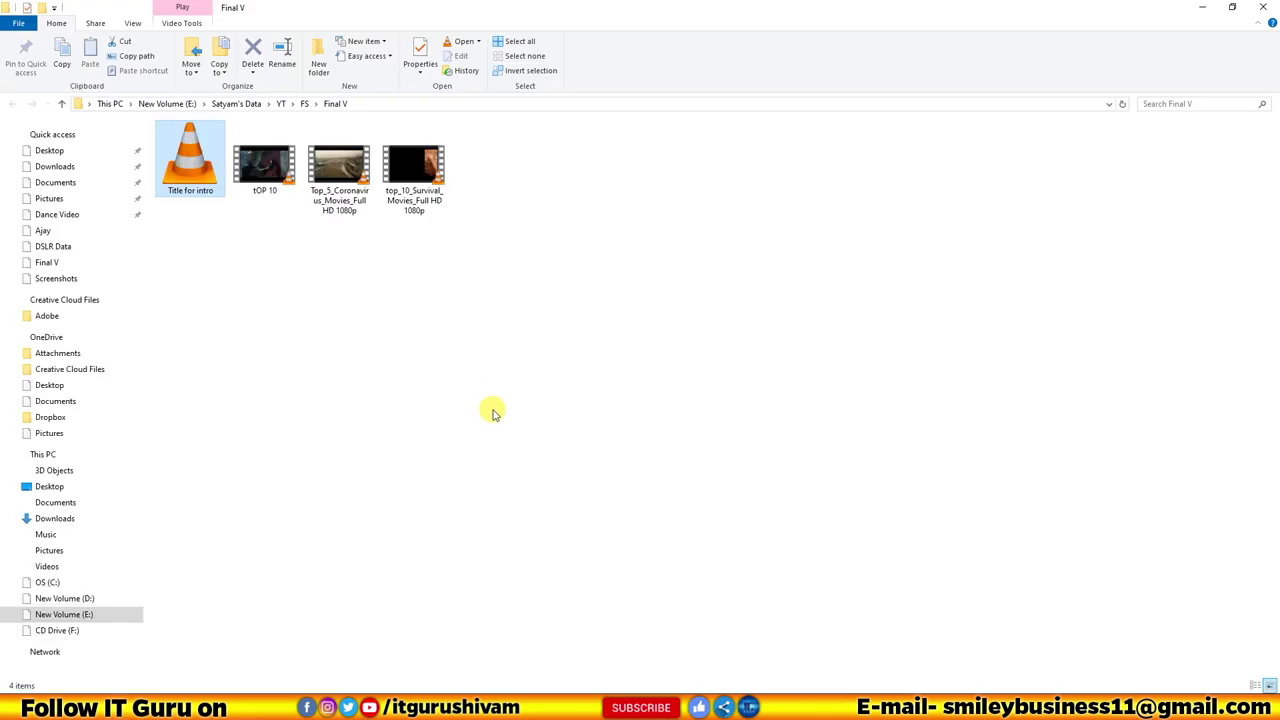
{"action": "left_click", "coordinate": [198, 176]}
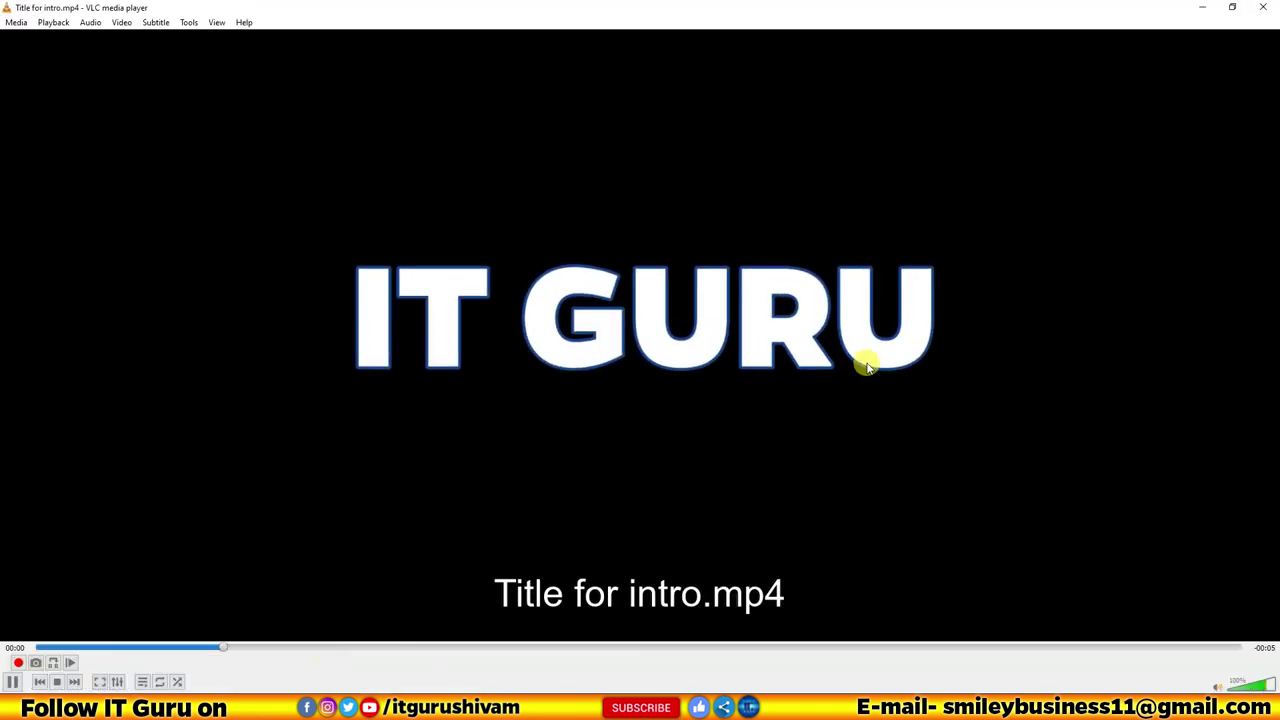
{"action": "left_click", "coordinate": [1272, 6]}
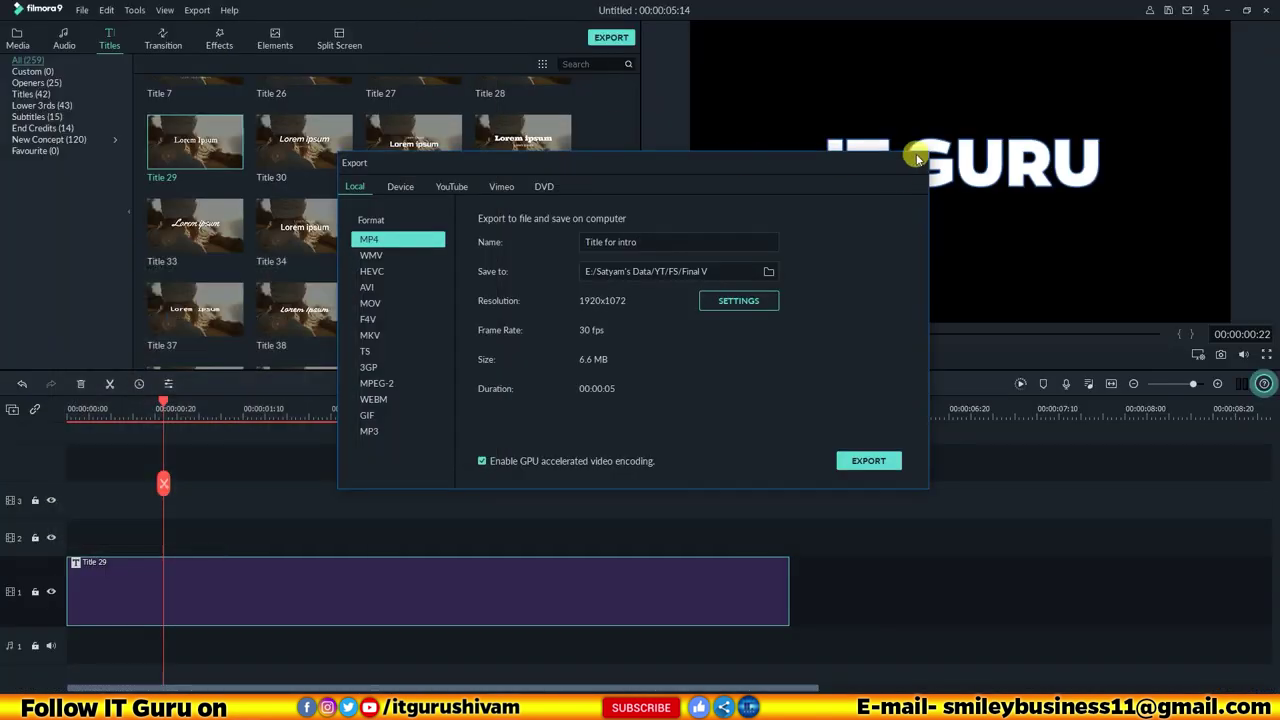
{"action": "left_click", "coordinate": [917, 162]}
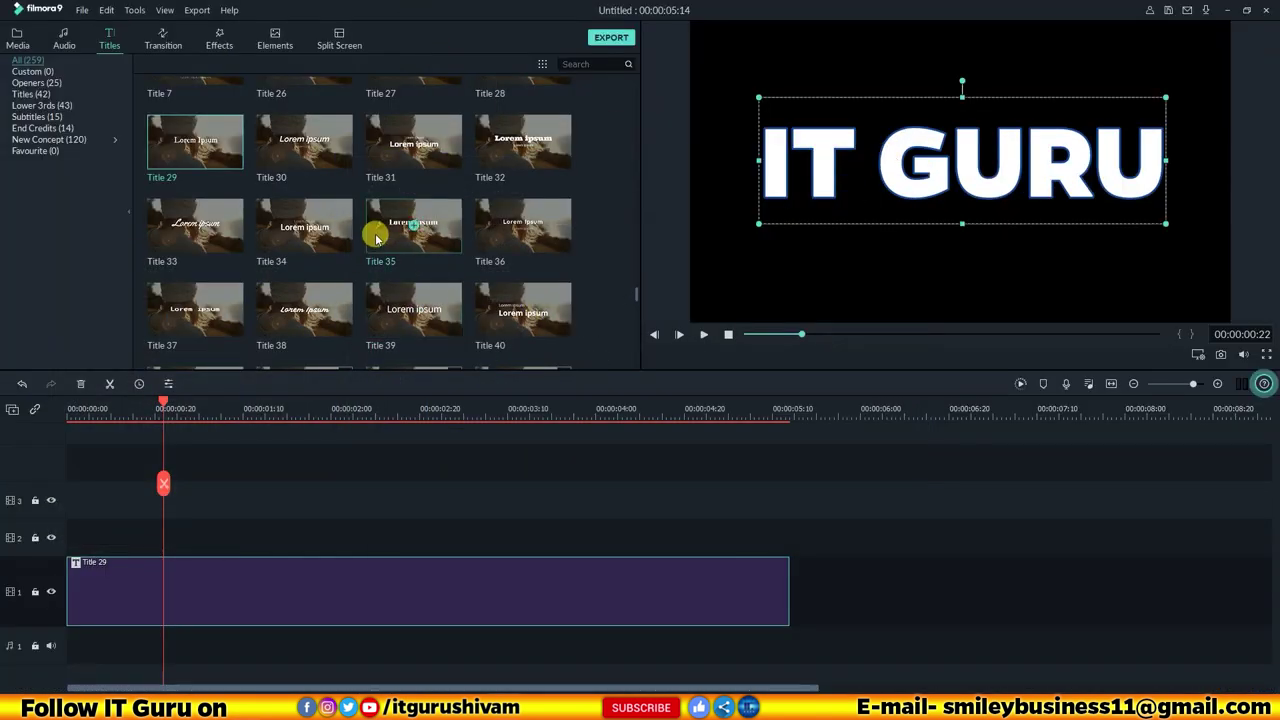
Step: Delete the title clip from the timeline and import the exported "Title for intro" video into the project media
{"action": "key", "text": "Delete"}
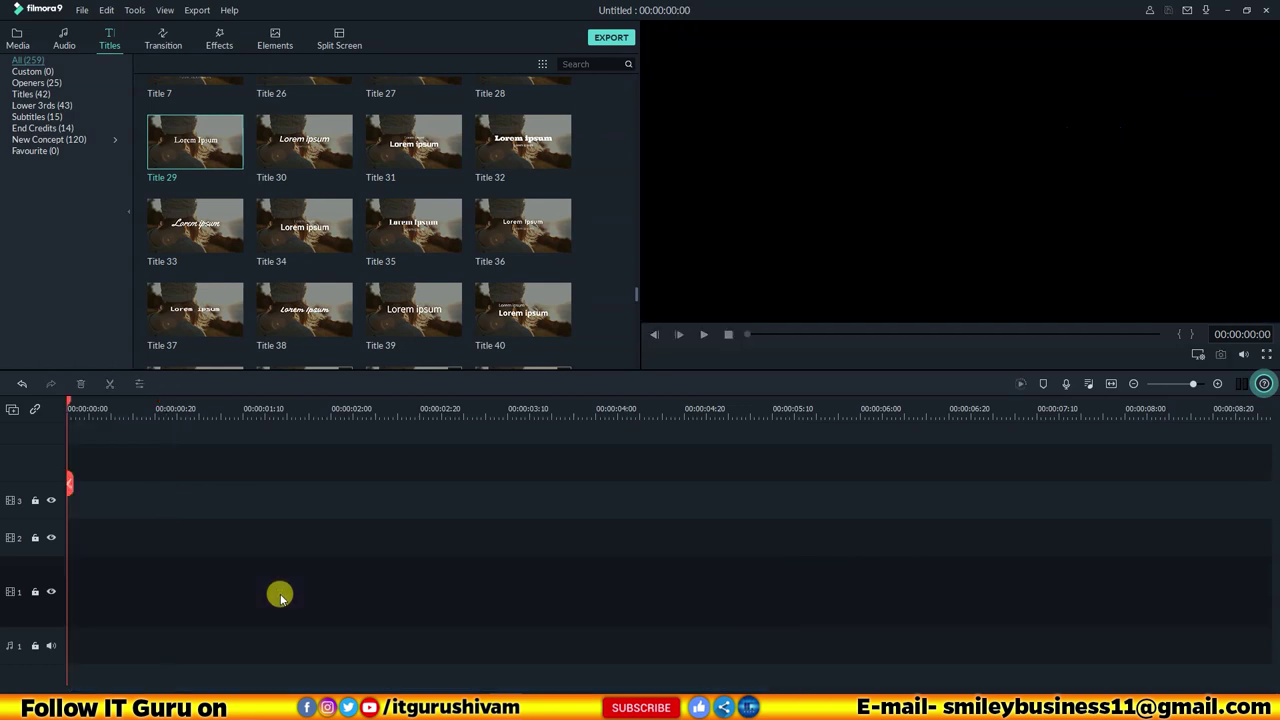
{"action": "mouse_move", "coordinate": [88, 408]}
{"action": "left_mouse_down"}
{"action": "mouse_move", "coordinate": [43, 409]}
{"action": "mouse_move", "coordinate": [100, 406]}
{"action": "mouse_move", "coordinate": [67, 410]}
{"action": "left_mouse_up"}
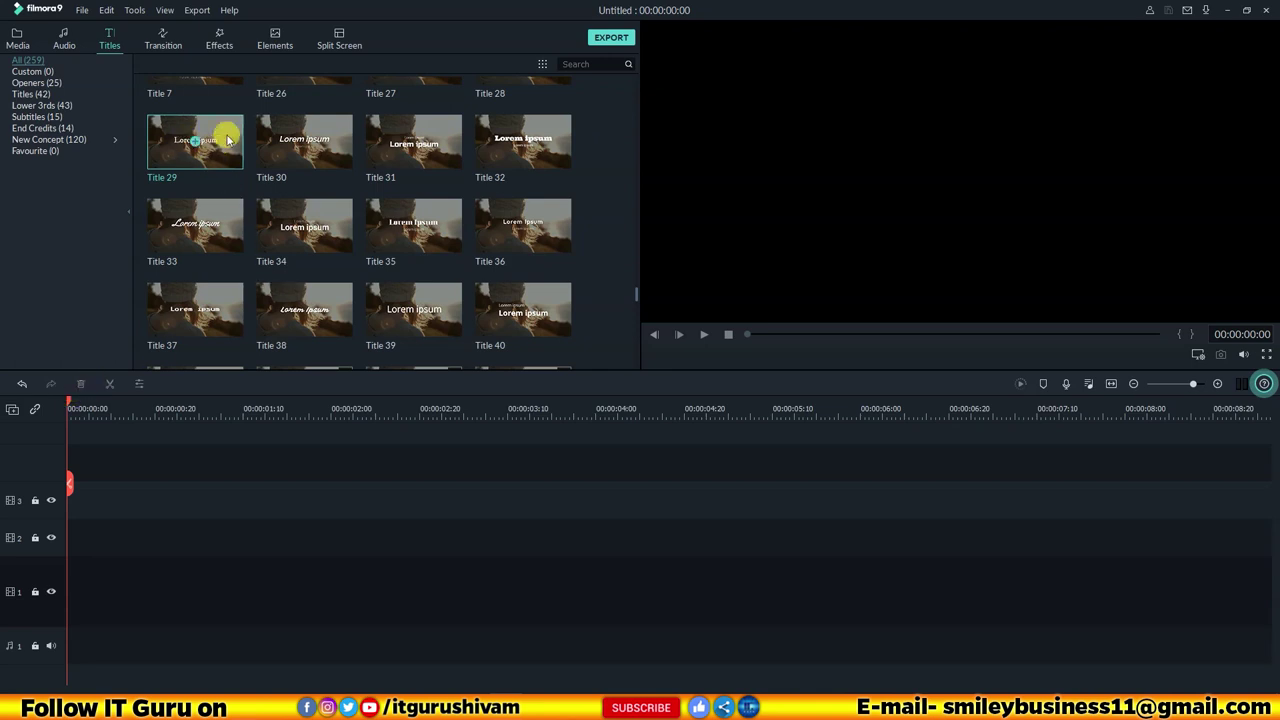
{"action": "left_click", "coordinate": [17, 40]}
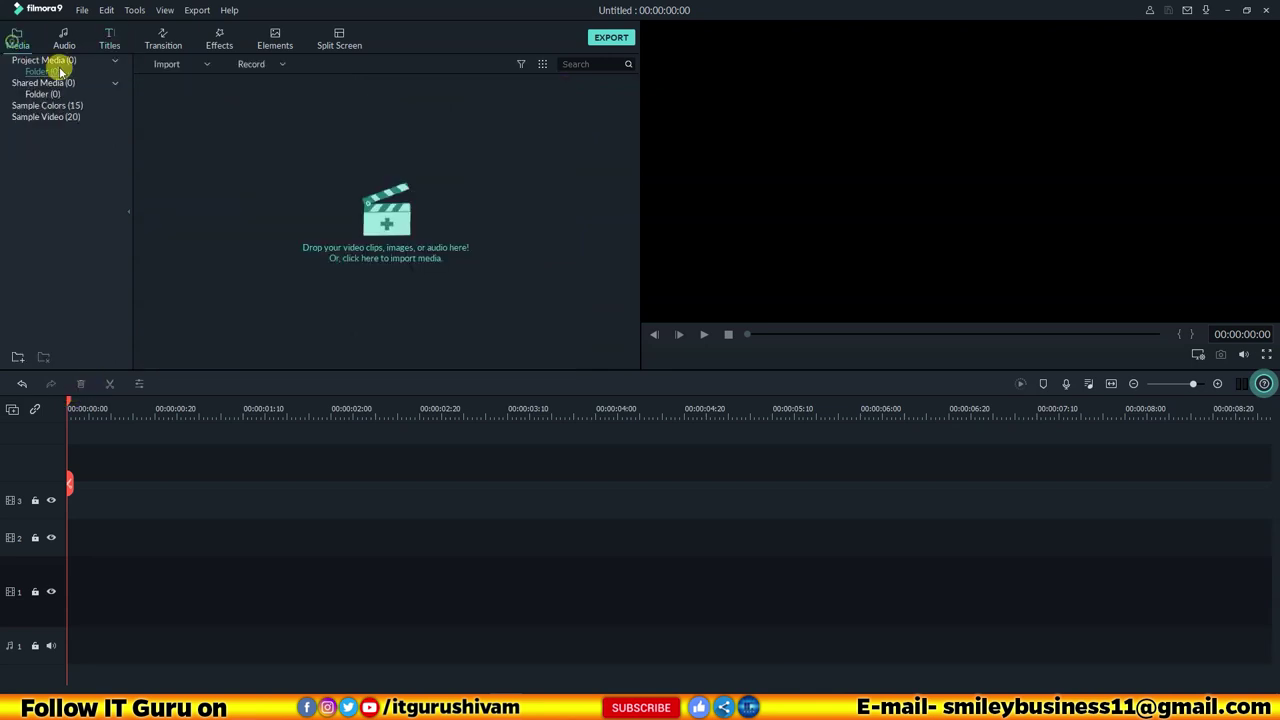
{"action": "left_click", "coordinate": [294, 185]}
{"action": "left_click", "coordinate": [220, 125]}
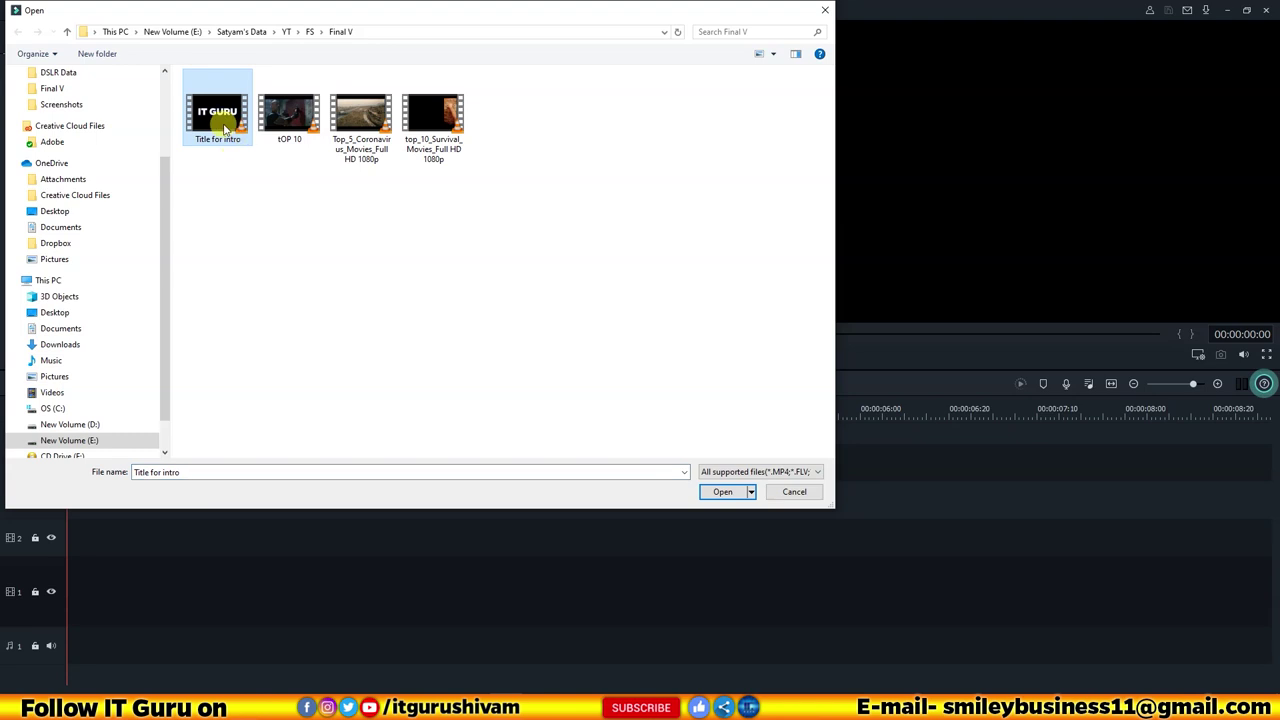
{"action": "left_click", "coordinate": [722, 491]}
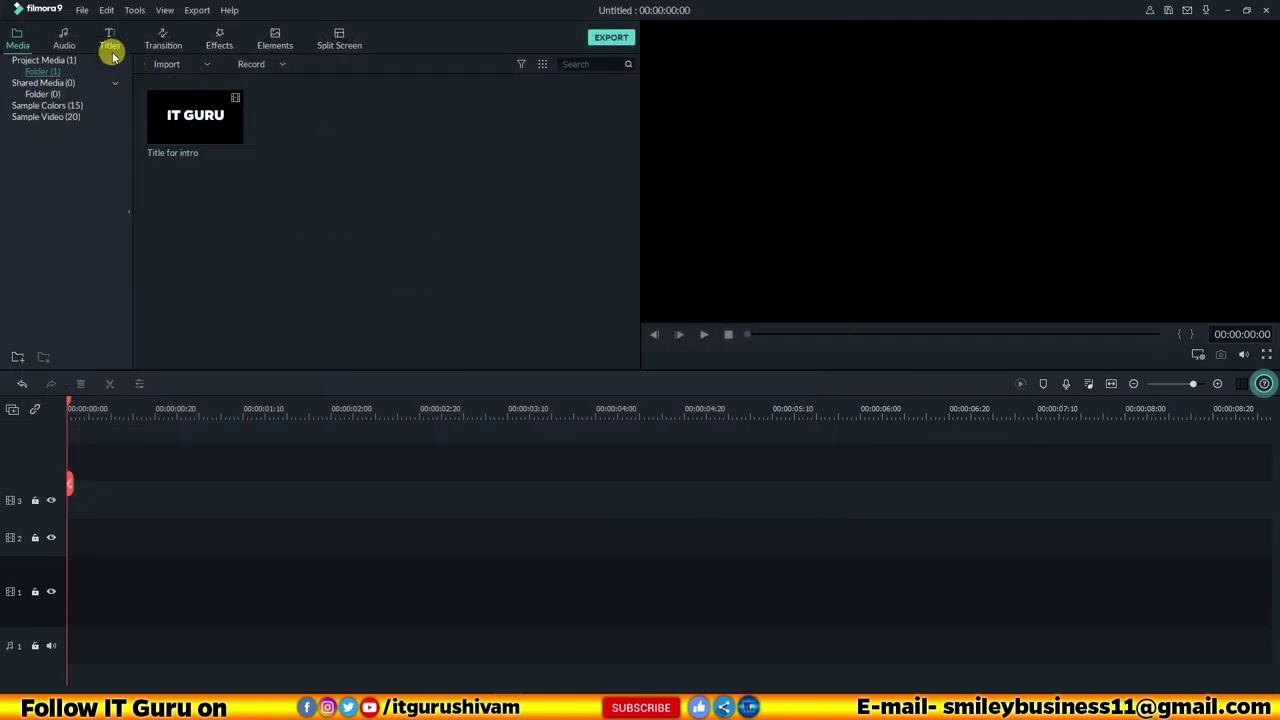
Step: Import the Top_5_Coronavirus_Movies_Full HD 1080p video and place it at the start of video track 1
{"action": "left_click", "coordinate": [404, 203]}
{"action": "left_click", "coordinate": [290, 118]}
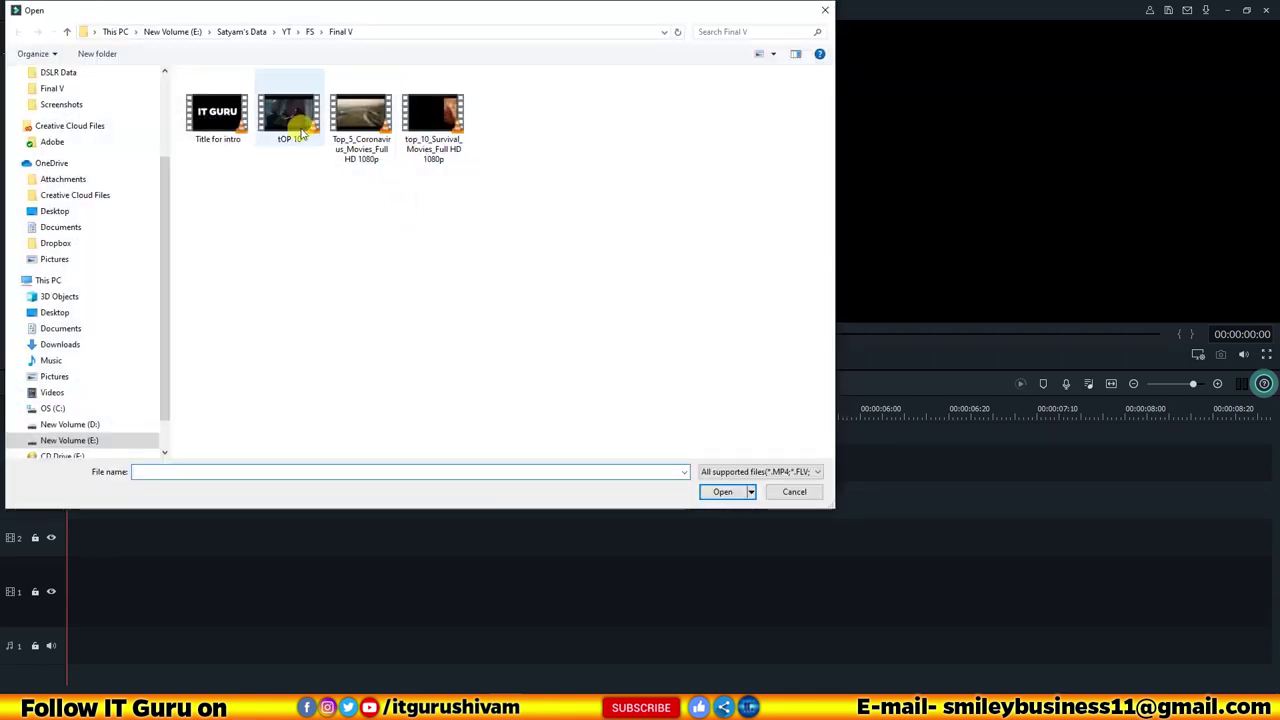
{"action": "left_click", "coordinate": [425, 150], "text": "shift"}
{"action": "key", "text": "Return"}
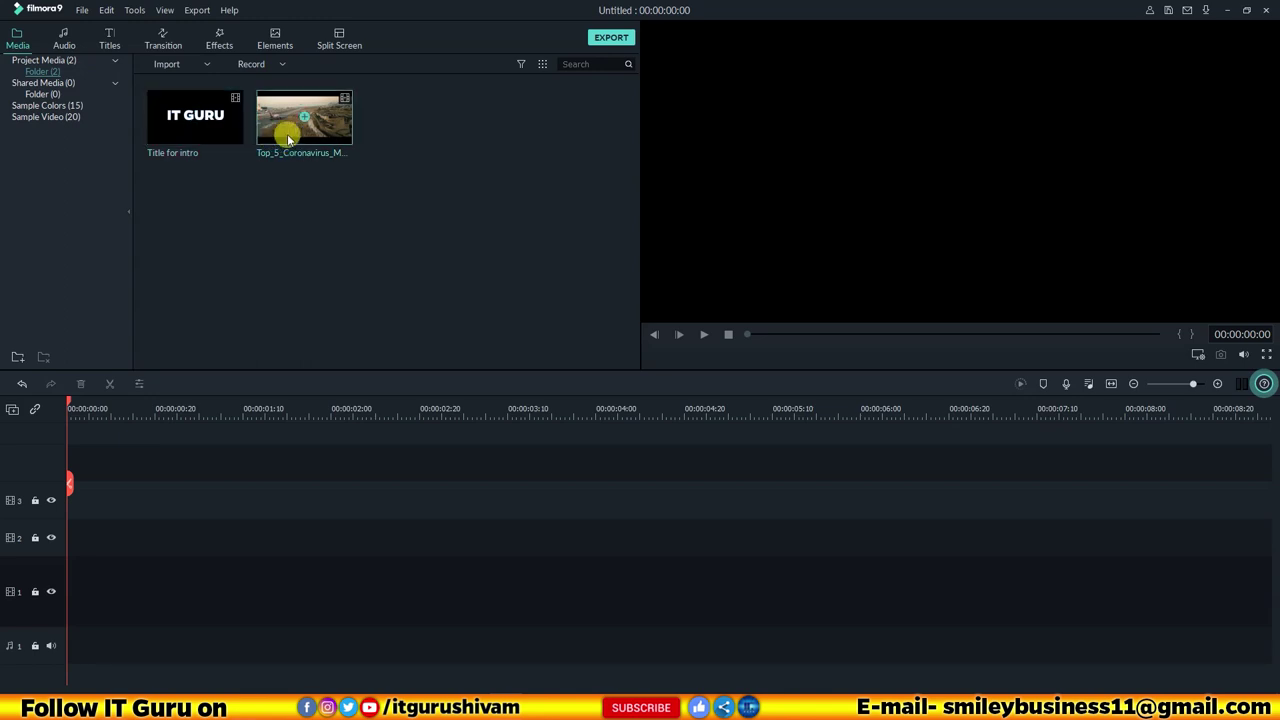
{"action": "left_click_drag", "start_coordinate": [287, 138], "coordinate": [77, 588]}
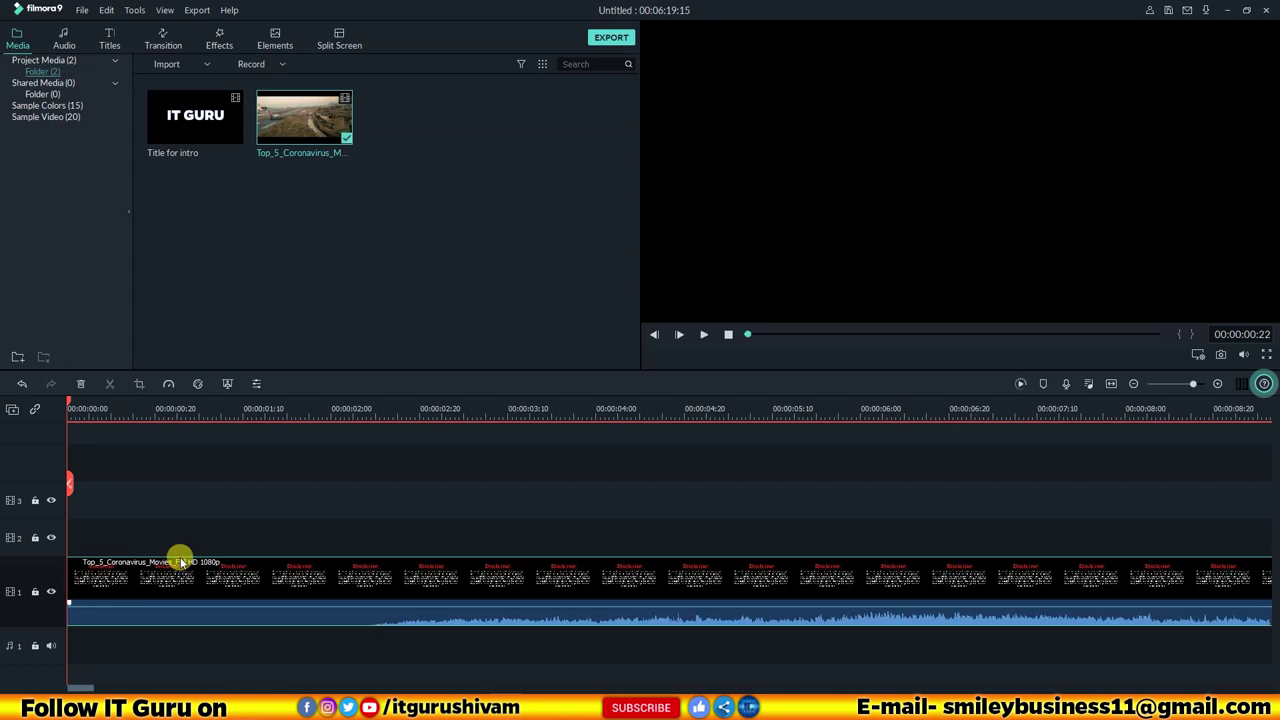
Step: Split the Top_5_Coronavirus_Movies clip at 00:00:02:20 and remove its opening part before the cut, keeping the remainder
{"action": "left_click", "coordinate": [369, 409]}
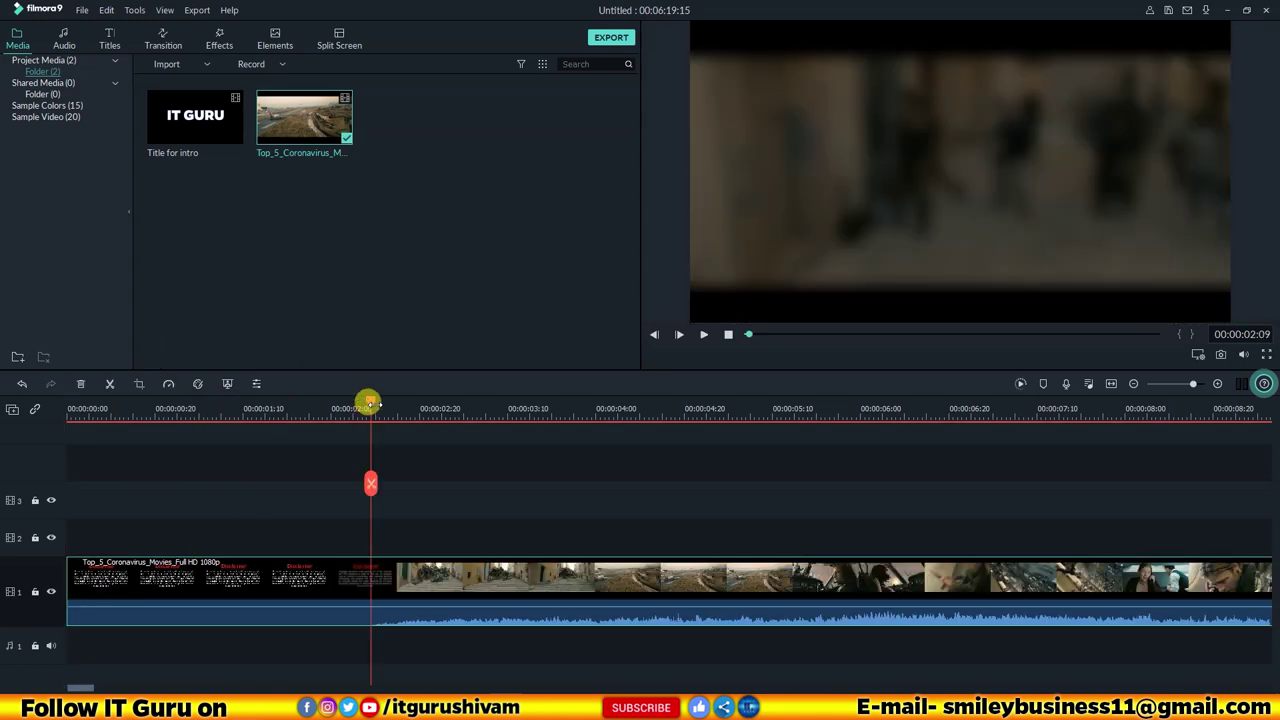
{"action": "scroll", "coordinate": [380, 400], "scroll_direction": "up", "scroll_amount": 2}
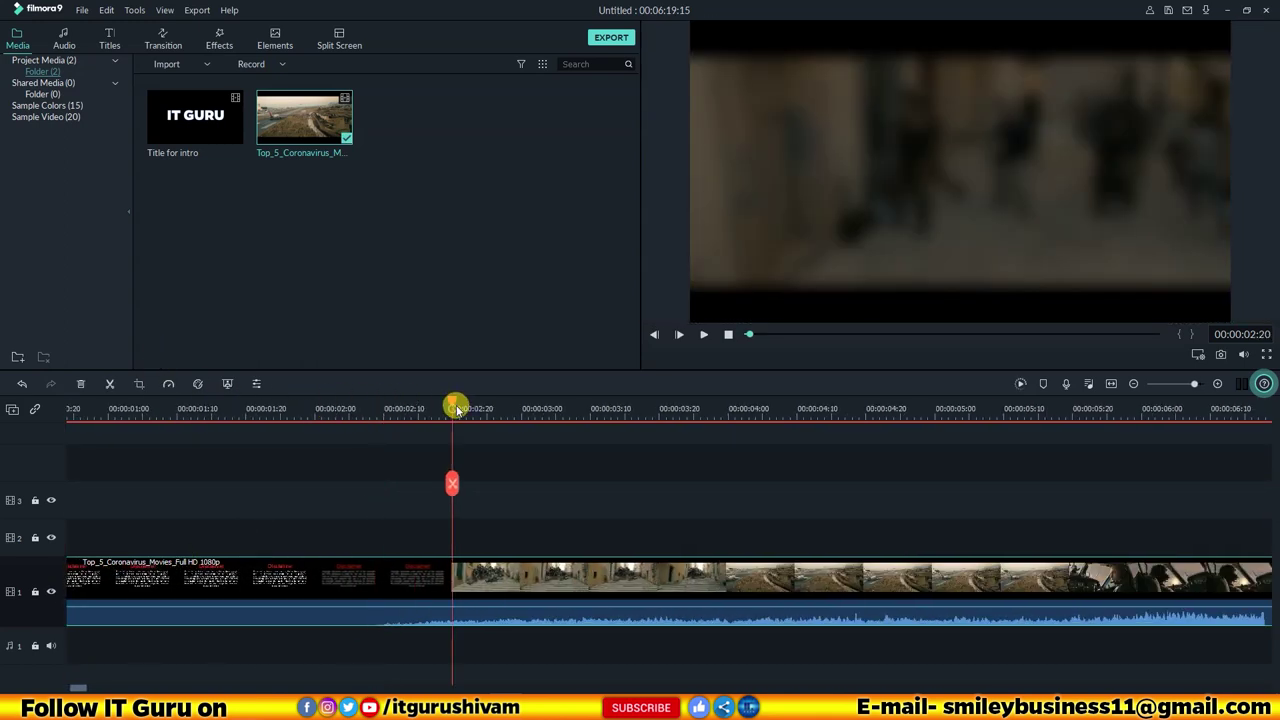
{"action": "left_click", "coordinate": [452, 402]}
{"action": "scroll", "coordinate": [462, 400], "scroll_direction": "up", "scroll_amount": 1}
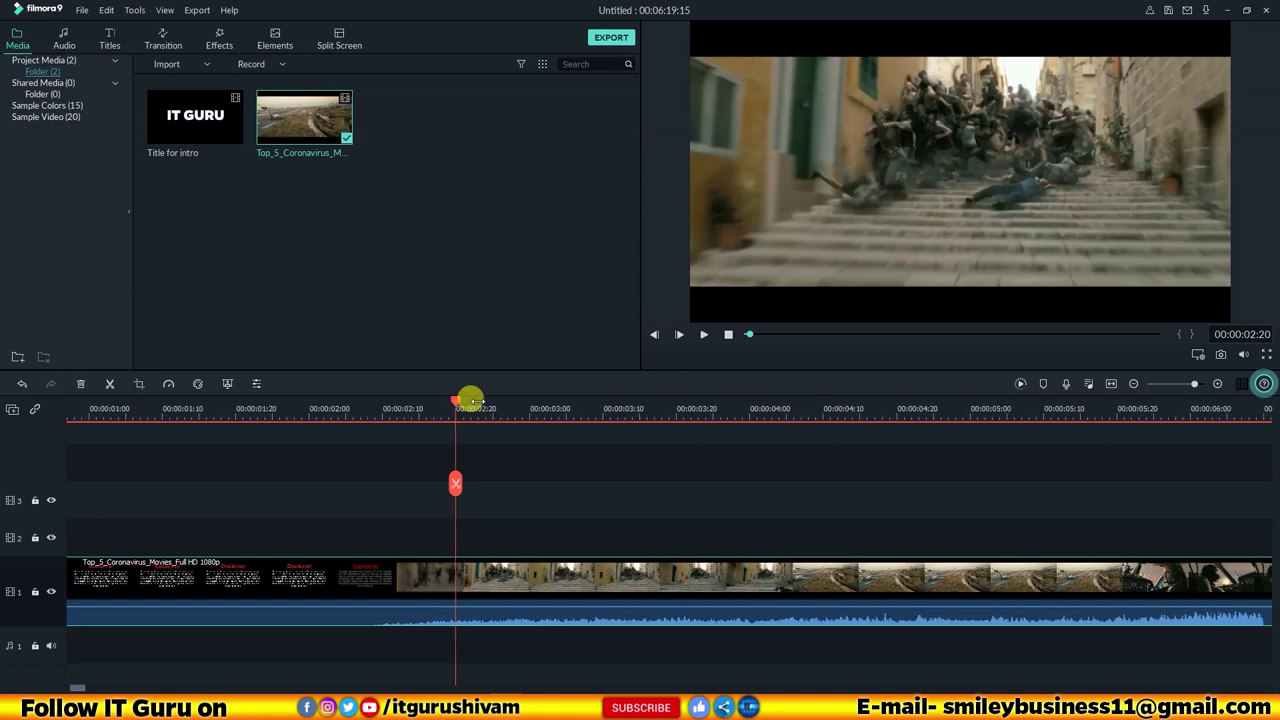
{"action": "left_click", "coordinate": [455, 484]}
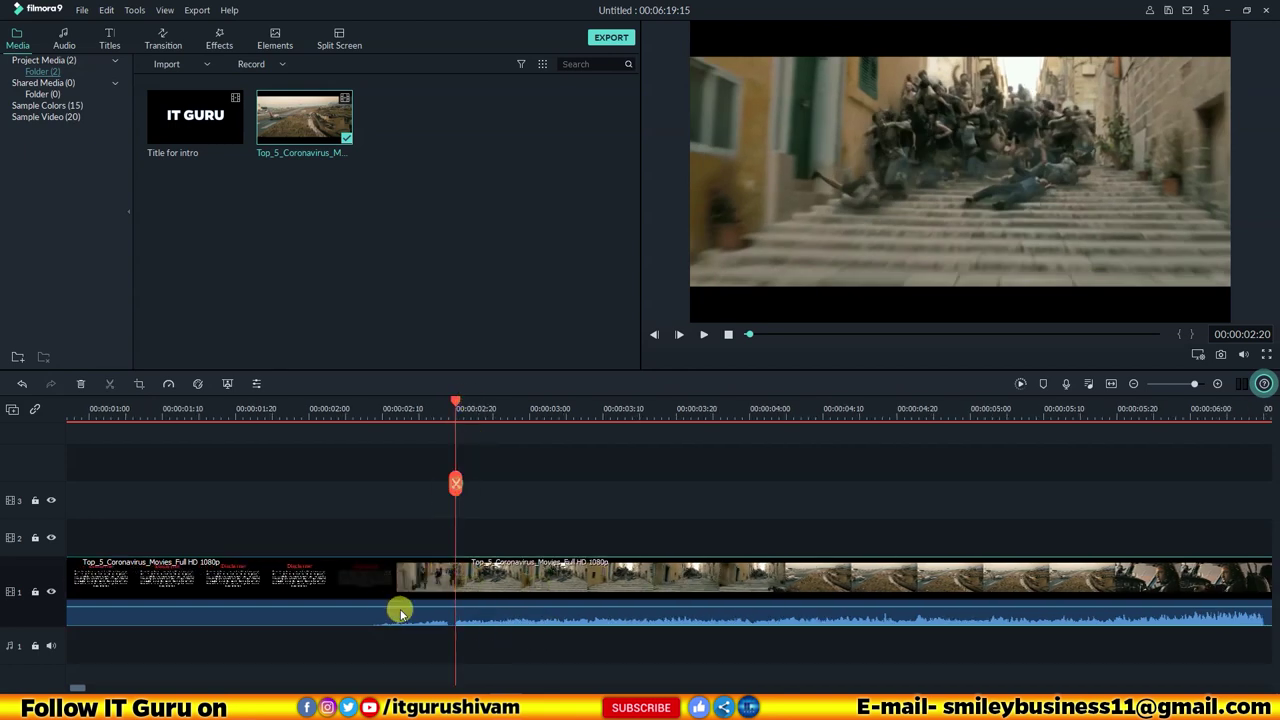
{"action": "key", "text": "Delete"}
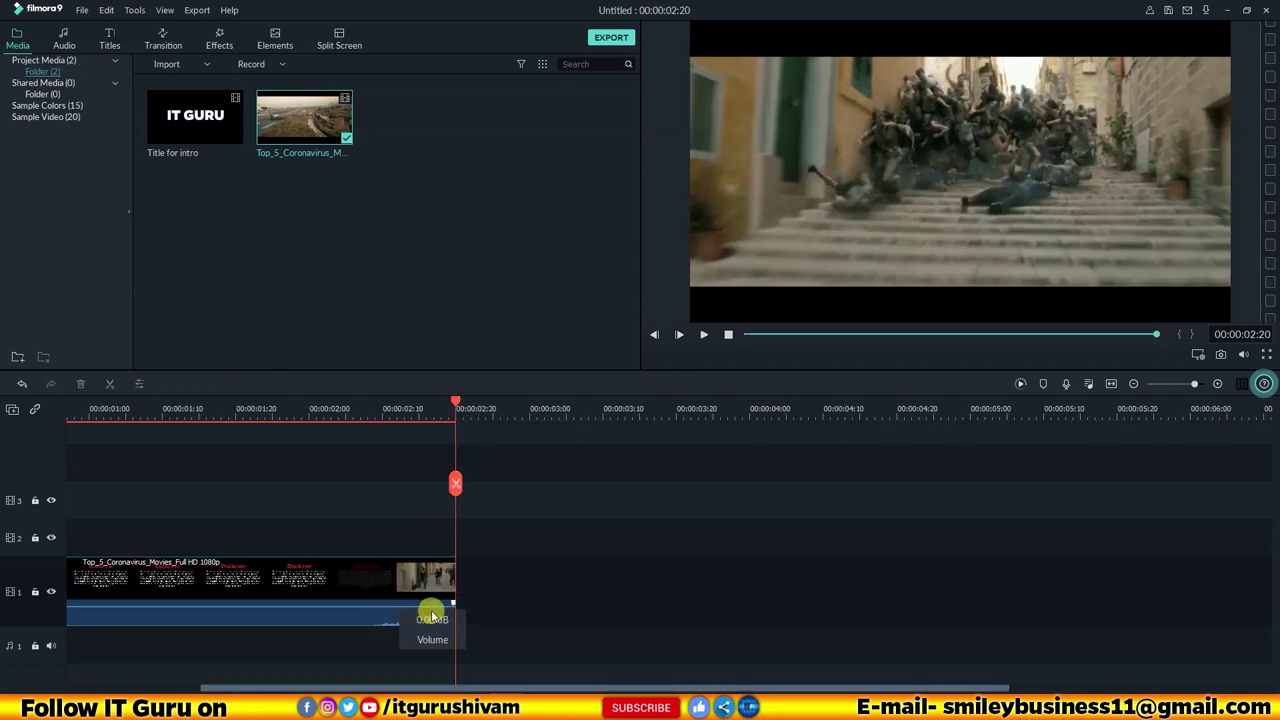
{"action": "key", "text": "ctrl+z"}
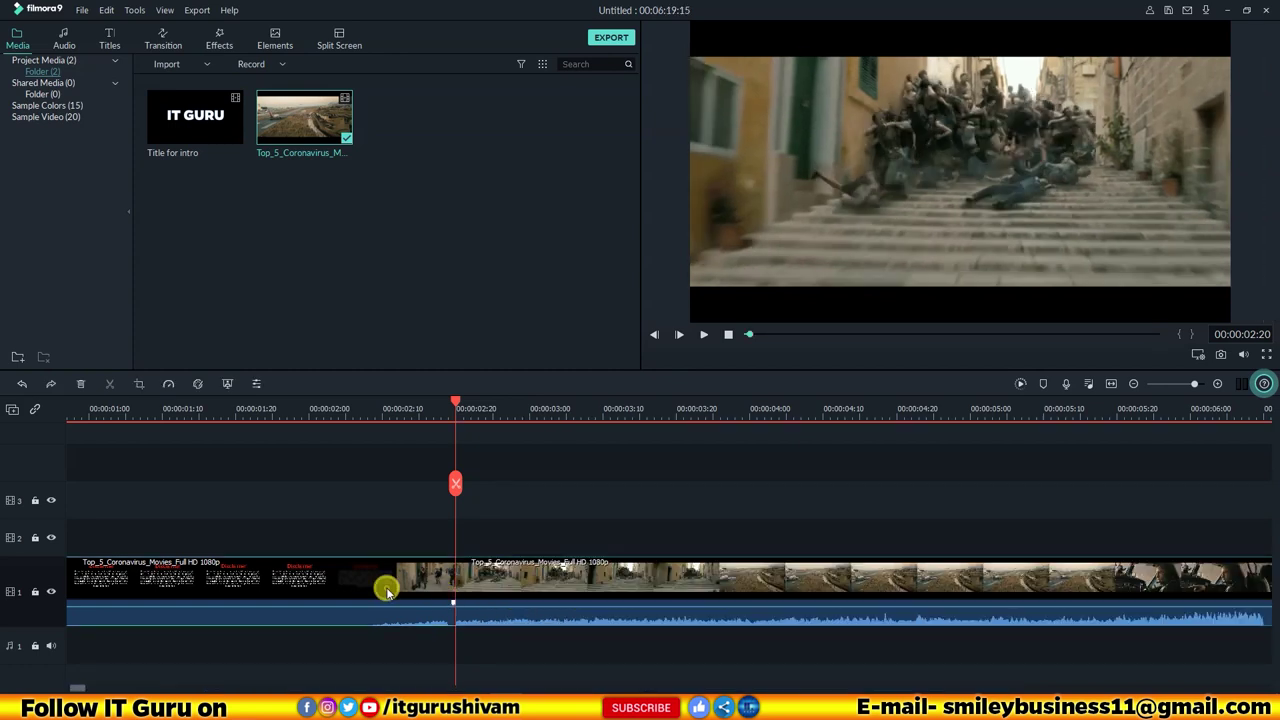
{"action": "key", "text": "ctrl+z"}
Step: Place the "Title for intro" video on track 2 above the movie clip, starting at the beginning of the timeline
{"action": "left_click_drag", "start_coordinate": [126, 400], "coordinate": [272, 398]}
{"action": "left_click_drag", "start_coordinate": [211, 127], "coordinate": [58, 545]}
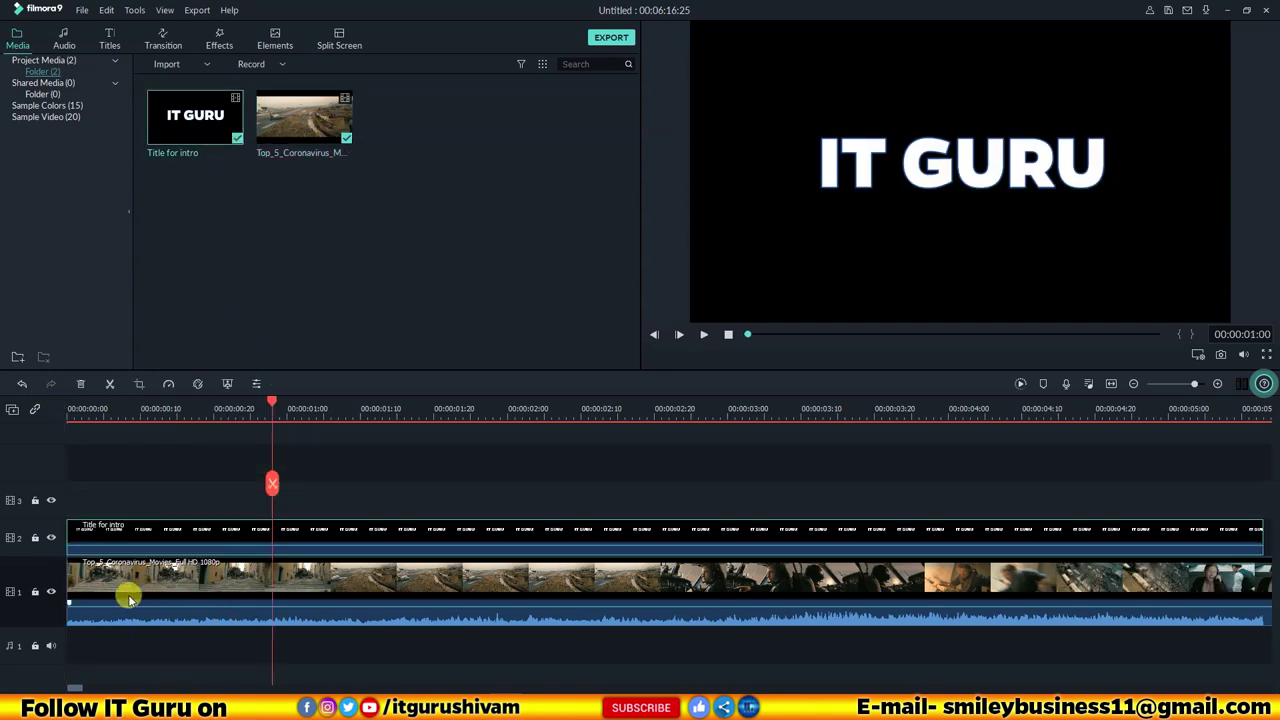
{"action": "left_click", "coordinate": [126, 594]}
{"action": "left_click", "coordinate": [116, 529]}
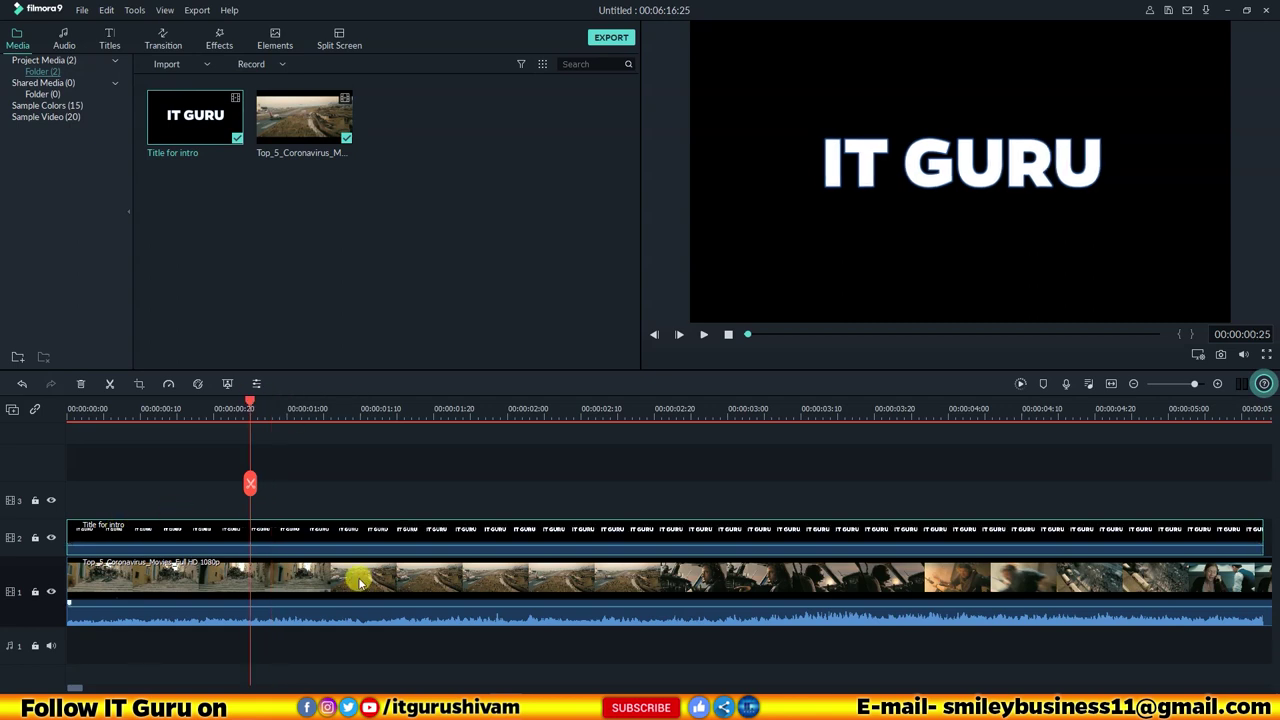
Step: Set the compositing blending mode of the "Title for intro" clip to Multiply and accept the change
{"action": "double_click", "coordinate": [354, 543]}
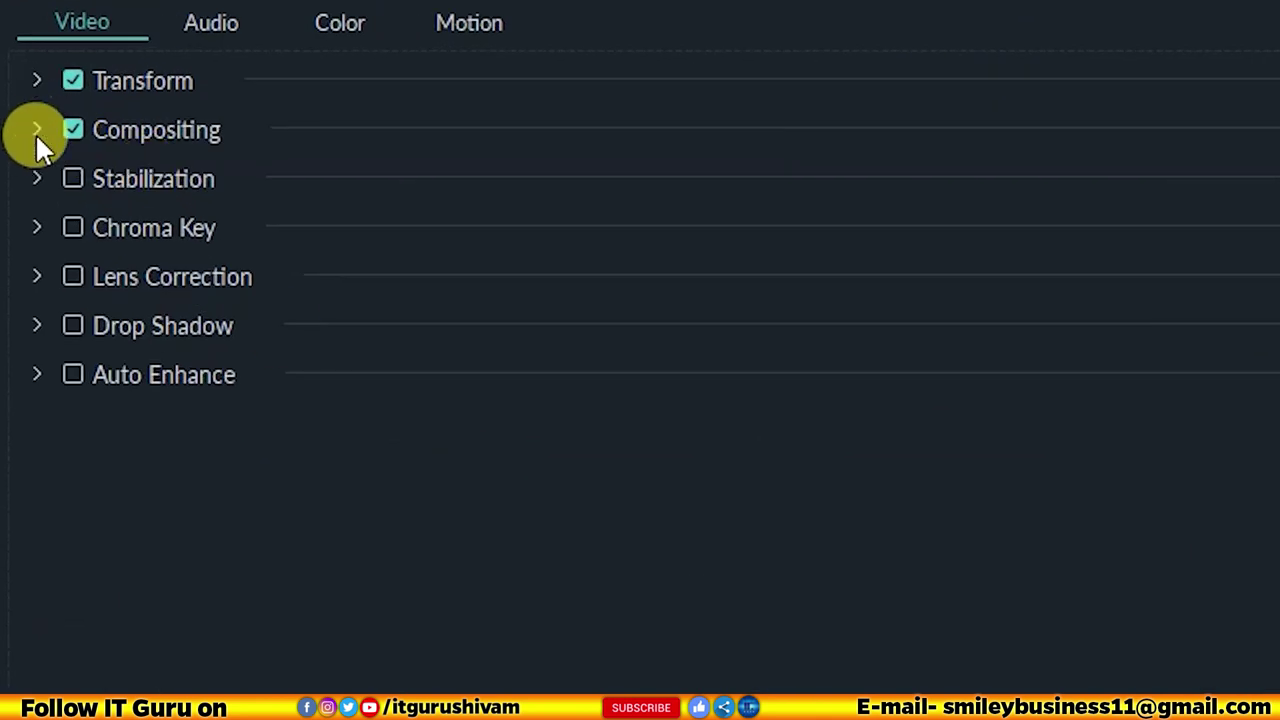
{"action": "left_click", "coordinate": [36, 130]}
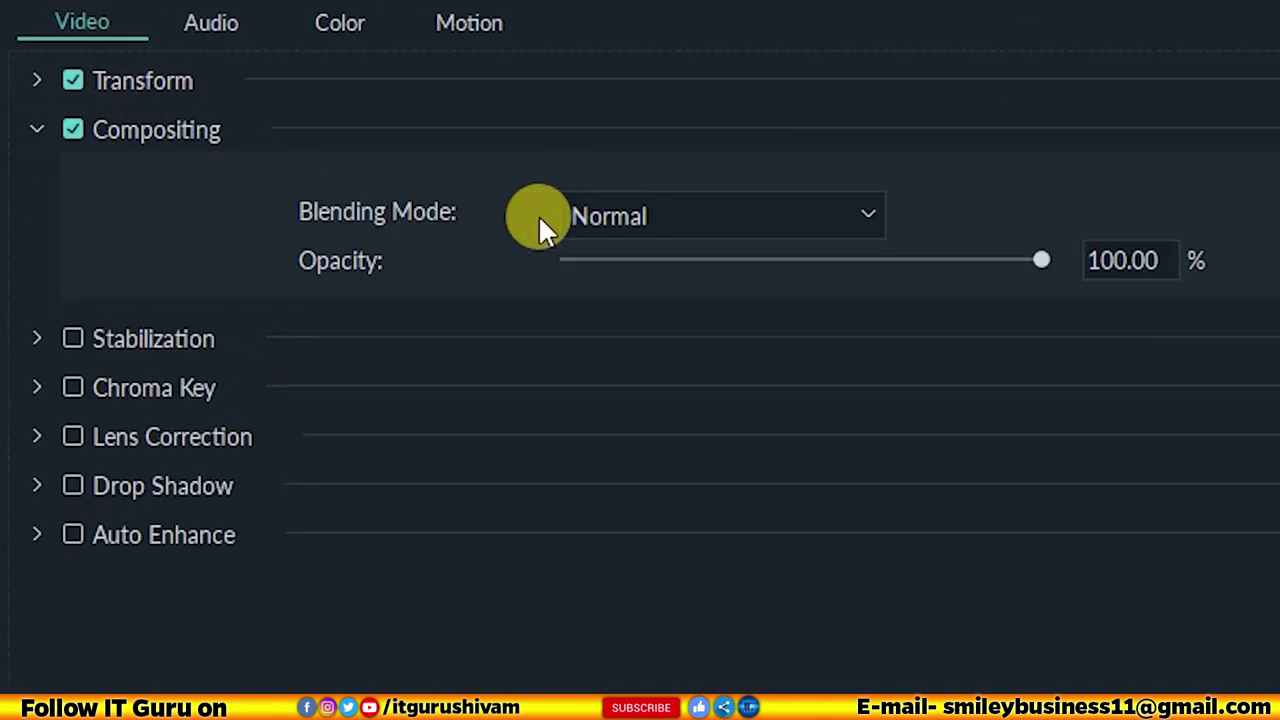
{"action": "left_click", "coordinate": [736, 216]}
{"action": "left_click", "coordinate": [674, 320]}
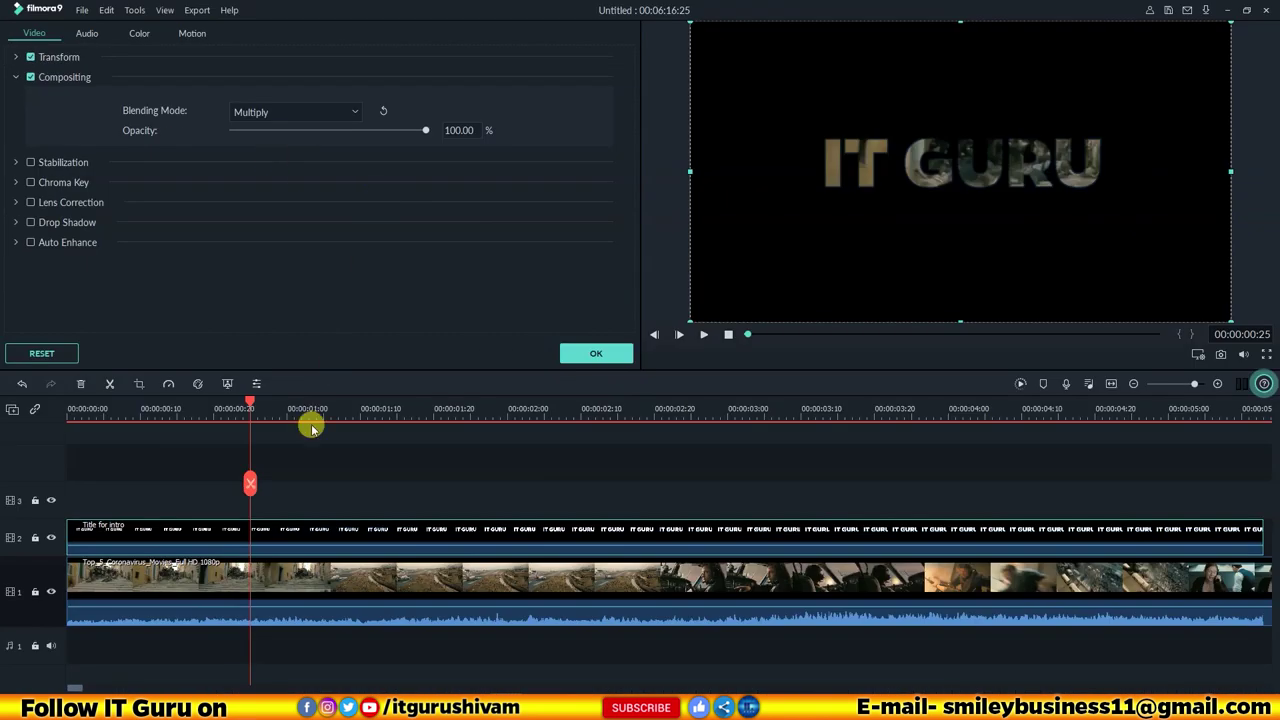
{"action": "left_click", "coordinate": [78, 408]}
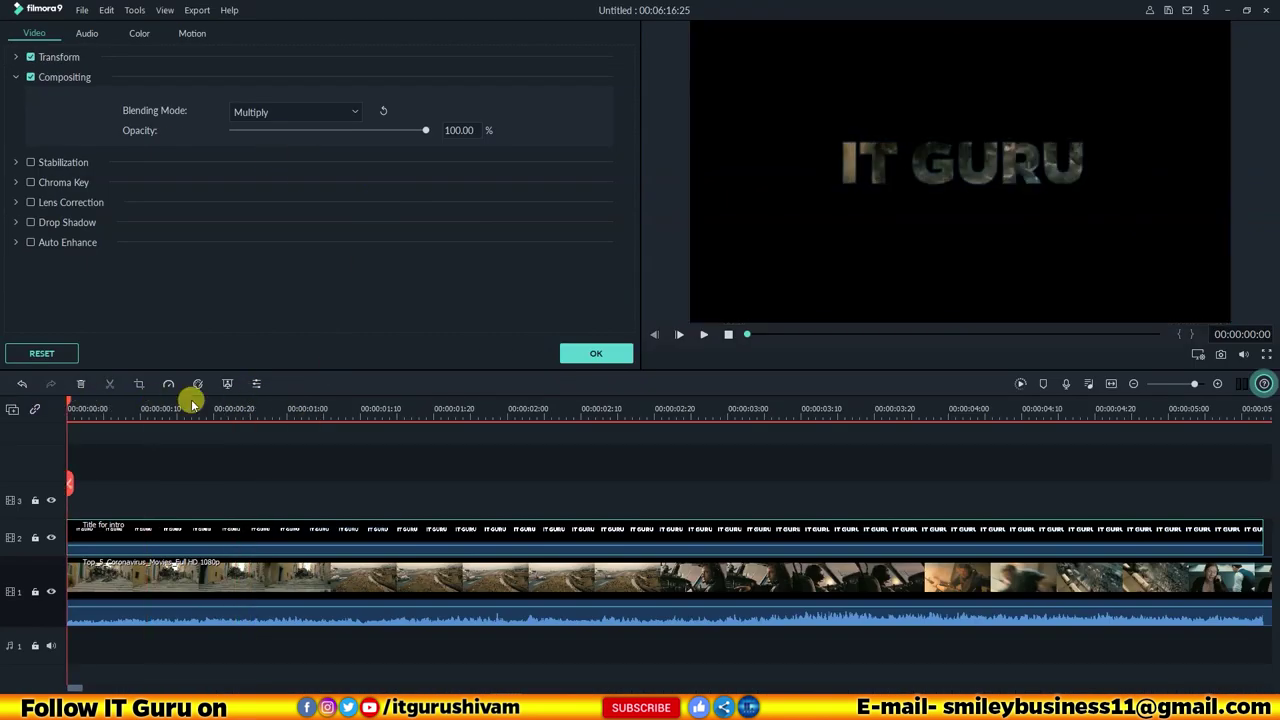
{"action": "left_click", "coordinate": [594, 353]}
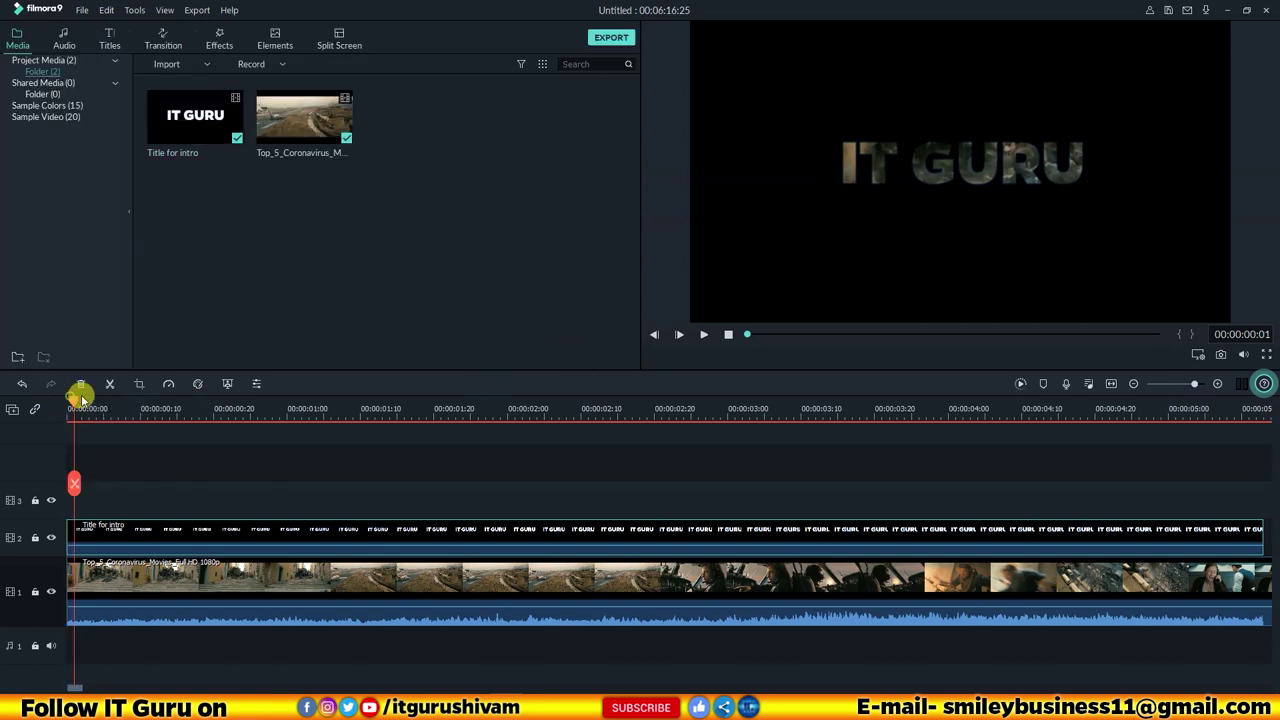
Step: Play the blended intro from the start of the timeline and split the "Title for intro" clip at 00:00:05:11
{"action": "key", "text": "space"}
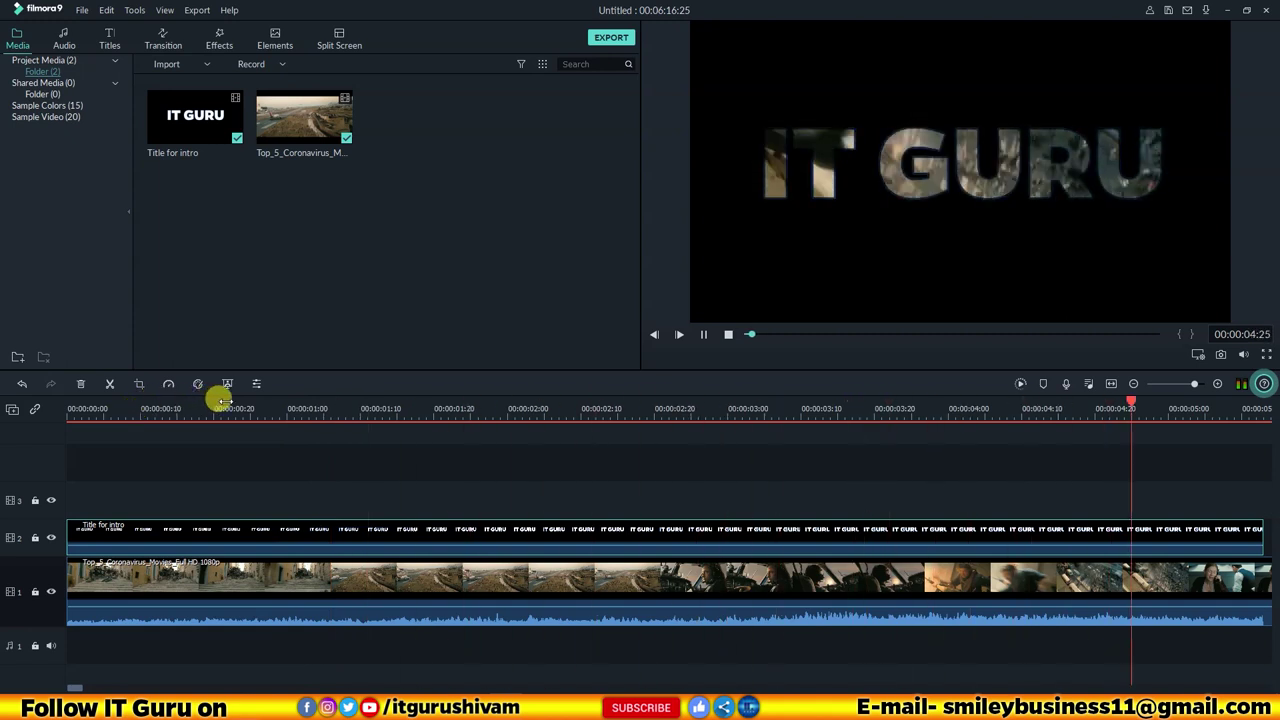
{"action": "key", "text": "space"}
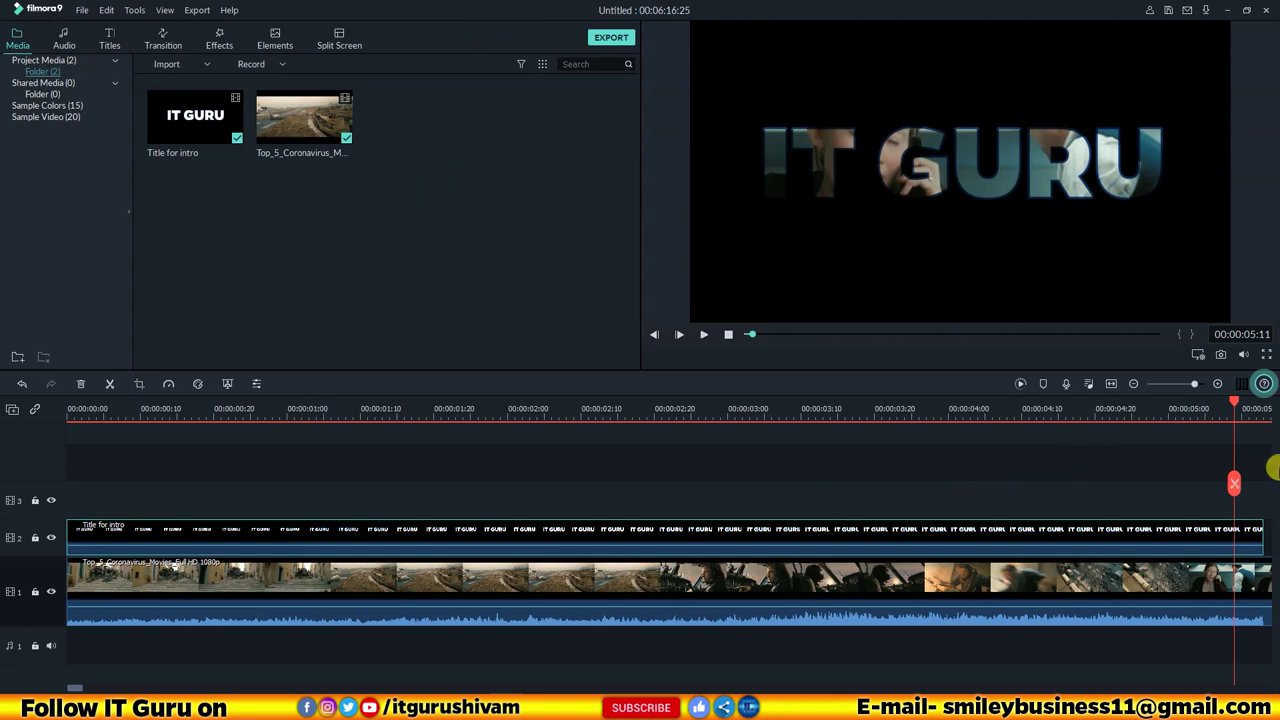
{"action": "left_click", "coordinate": [1236, 486]}
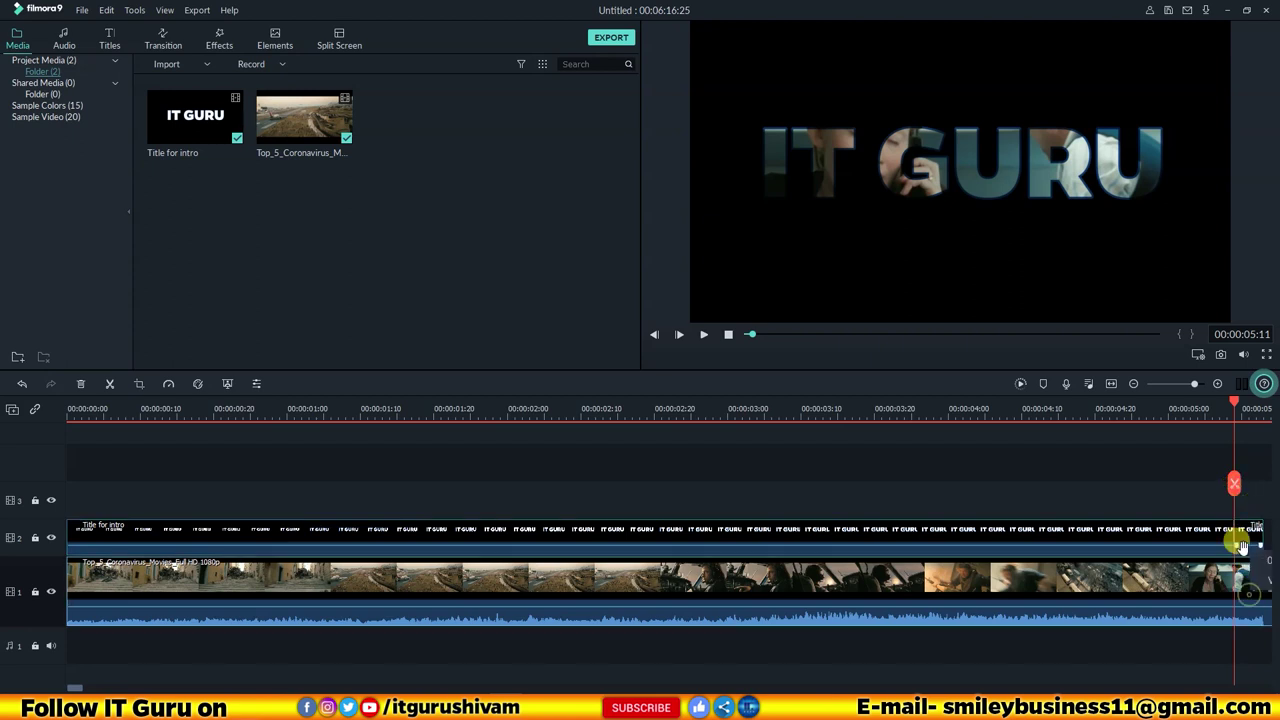
{"action": "left_click", "coordinate": [711, 400]}
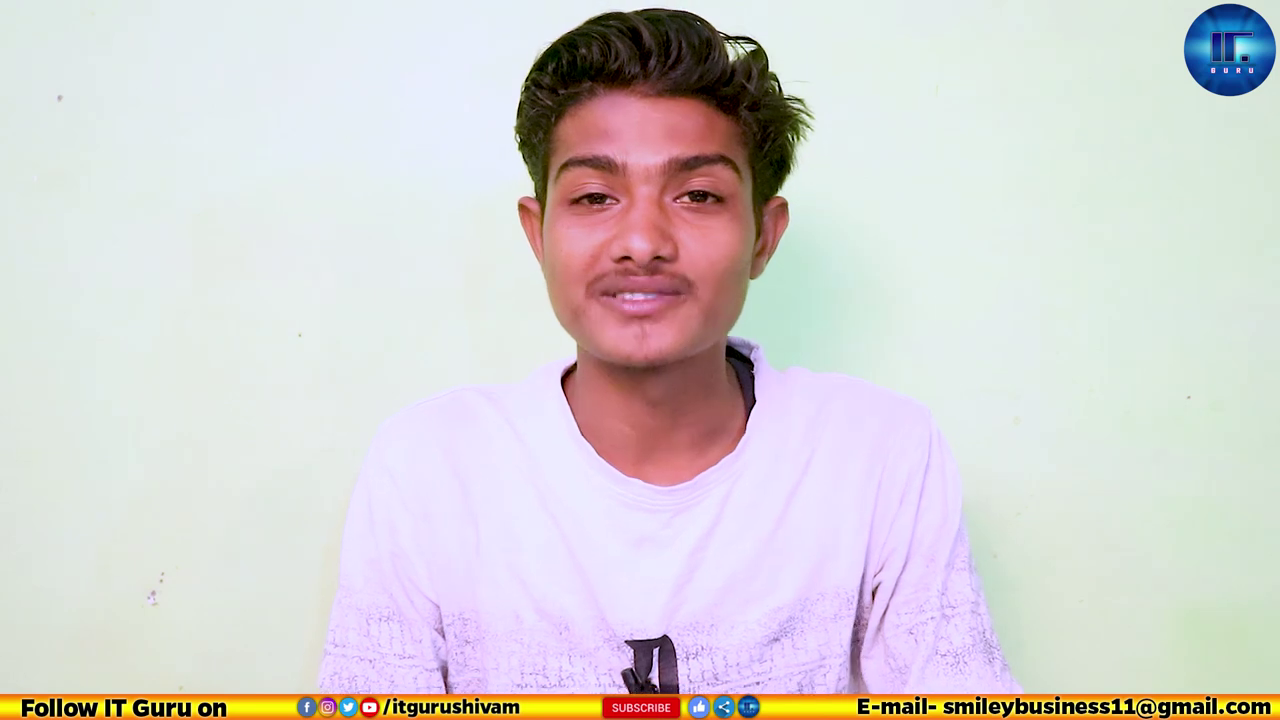